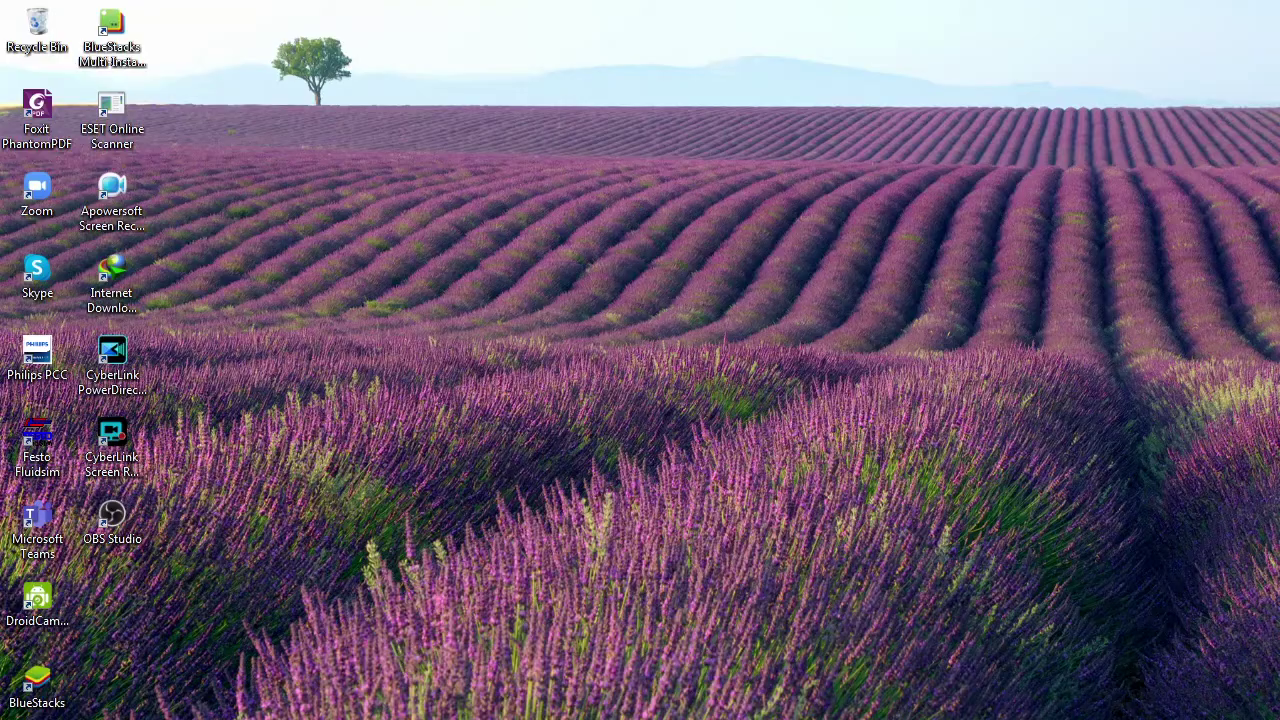
Step: Restore the Chrome window from the taskbar and bring up the DATA PROYEK AppSheet editor
mouse_move(331, 703)
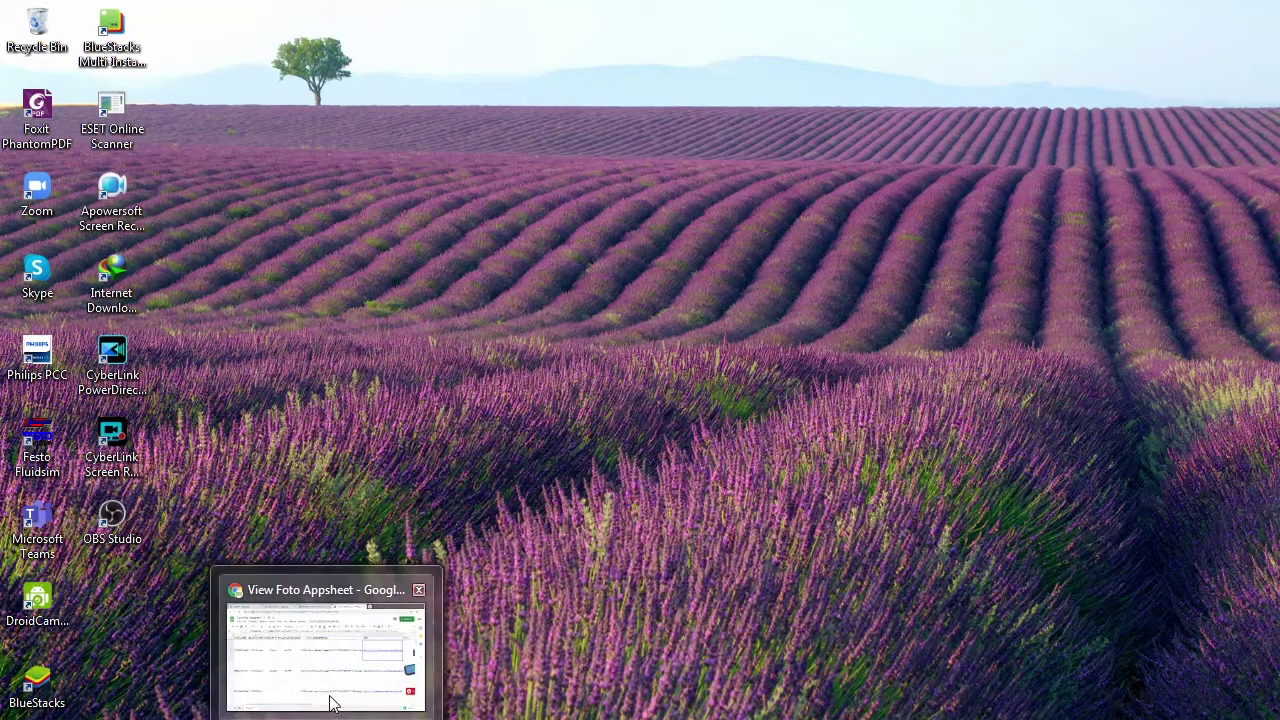
left_click(333, 705)
left_click(373, 28)
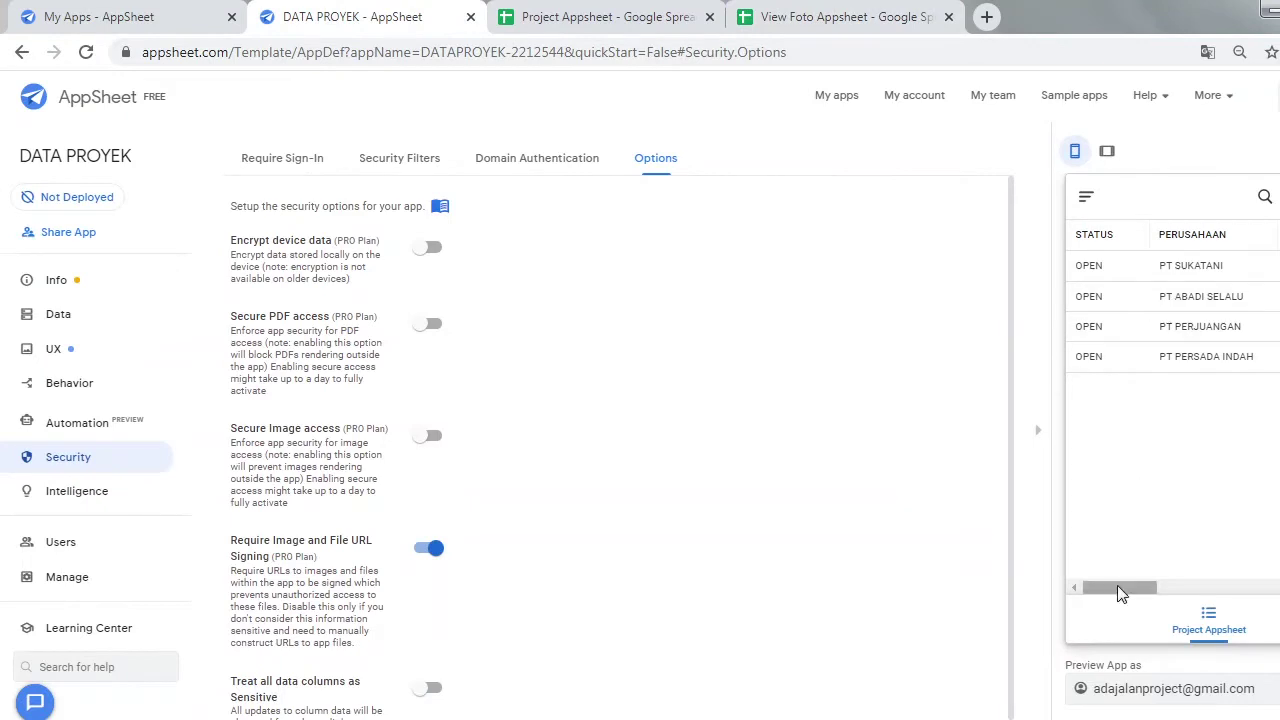
Step: Open the Project Appsheet table's source spreadsheet from AppSheet's Data tables
left_click_drag(1120, 593, 1279, 591)
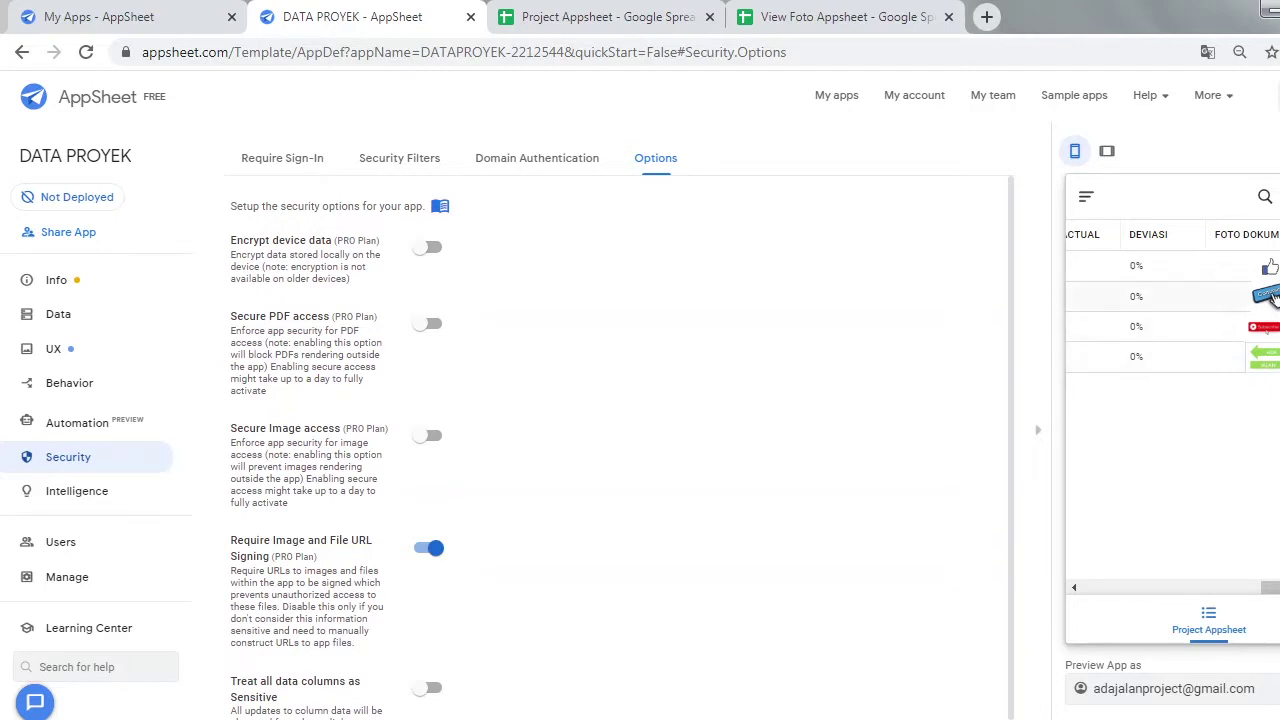
left_click_drag(1268, 591, 1090, 588)
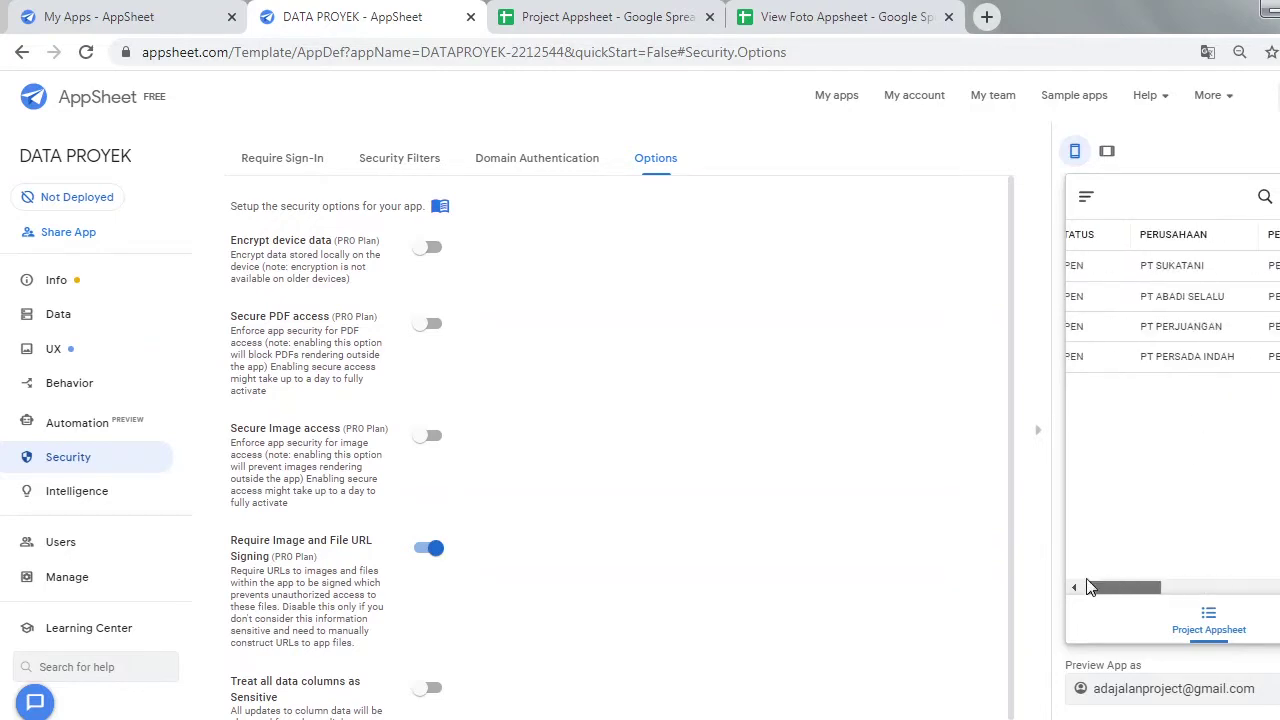
left_click(103, 314)
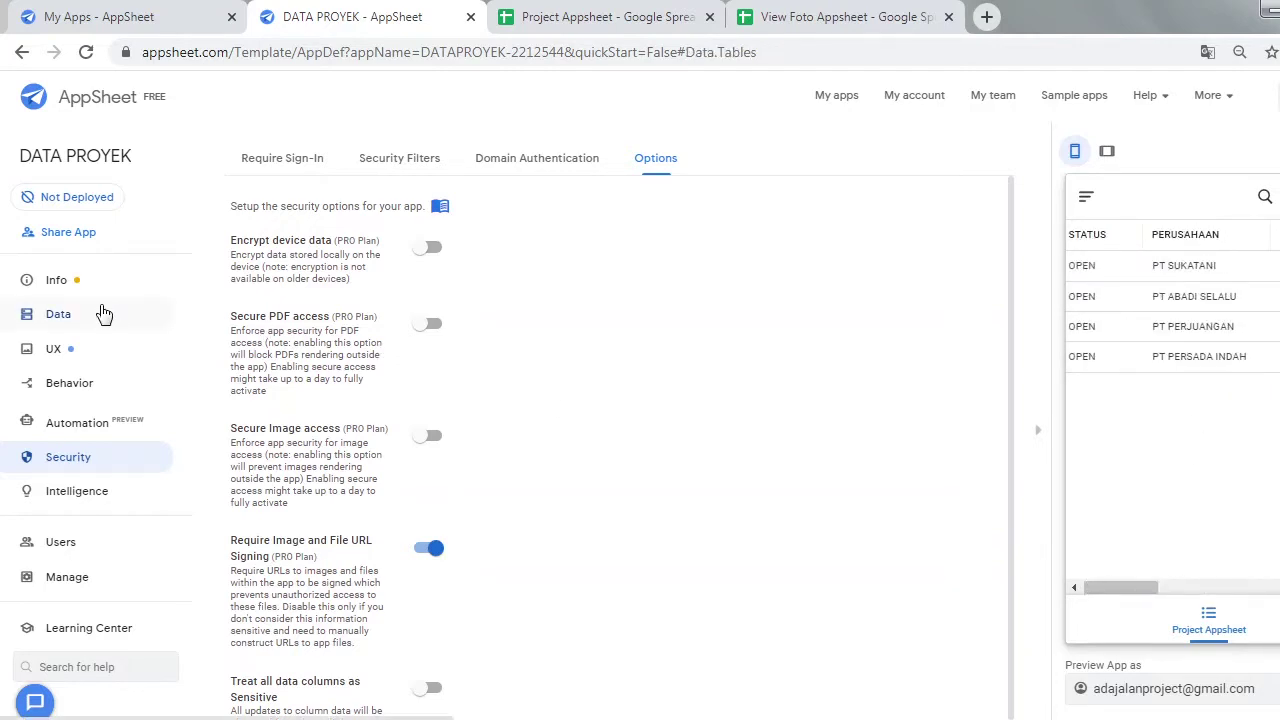
left_click(374, 427)
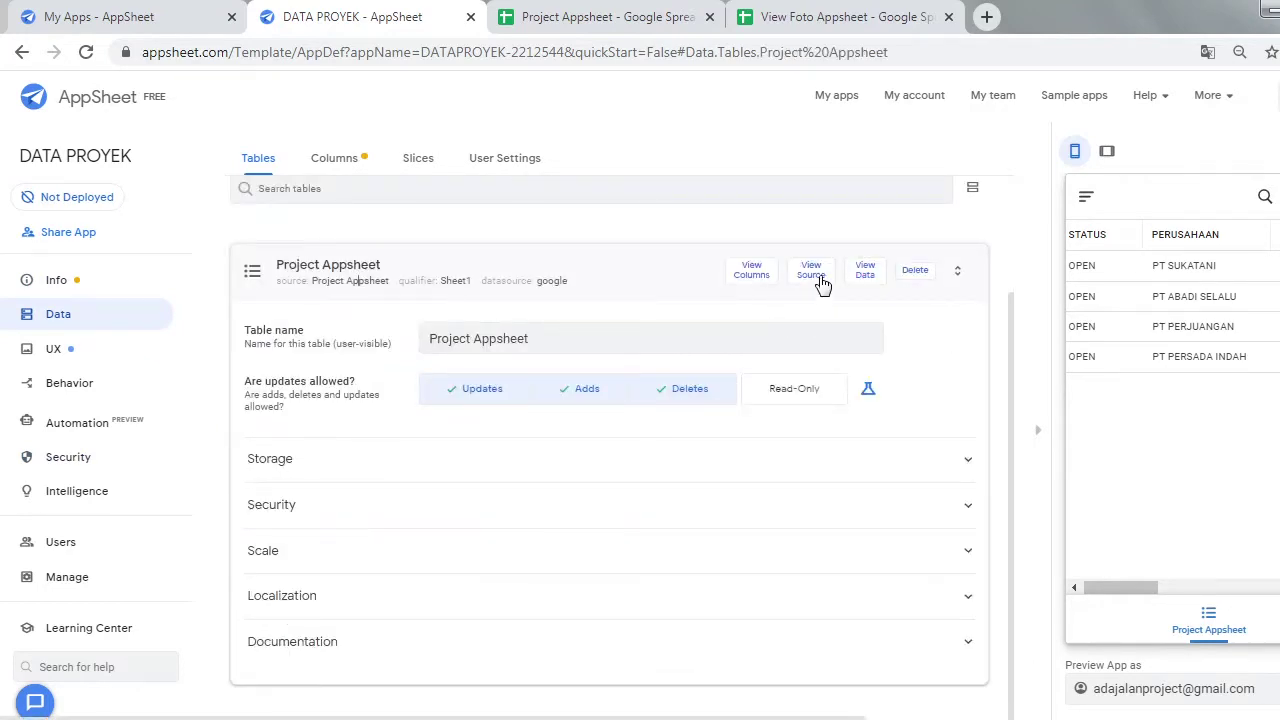
left_click(821, 285)
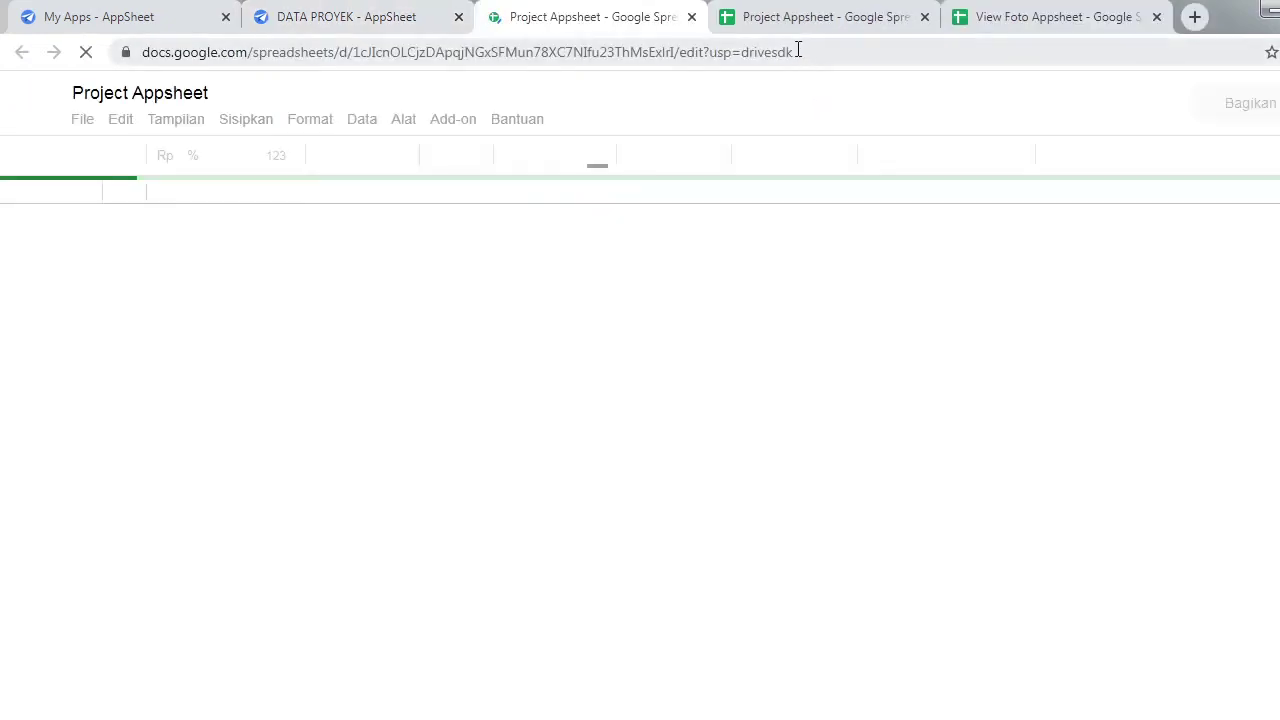
Step: Close the duplicate tab, autofit column H, and check the photo paths in H2–H5
left_click(924, 17)
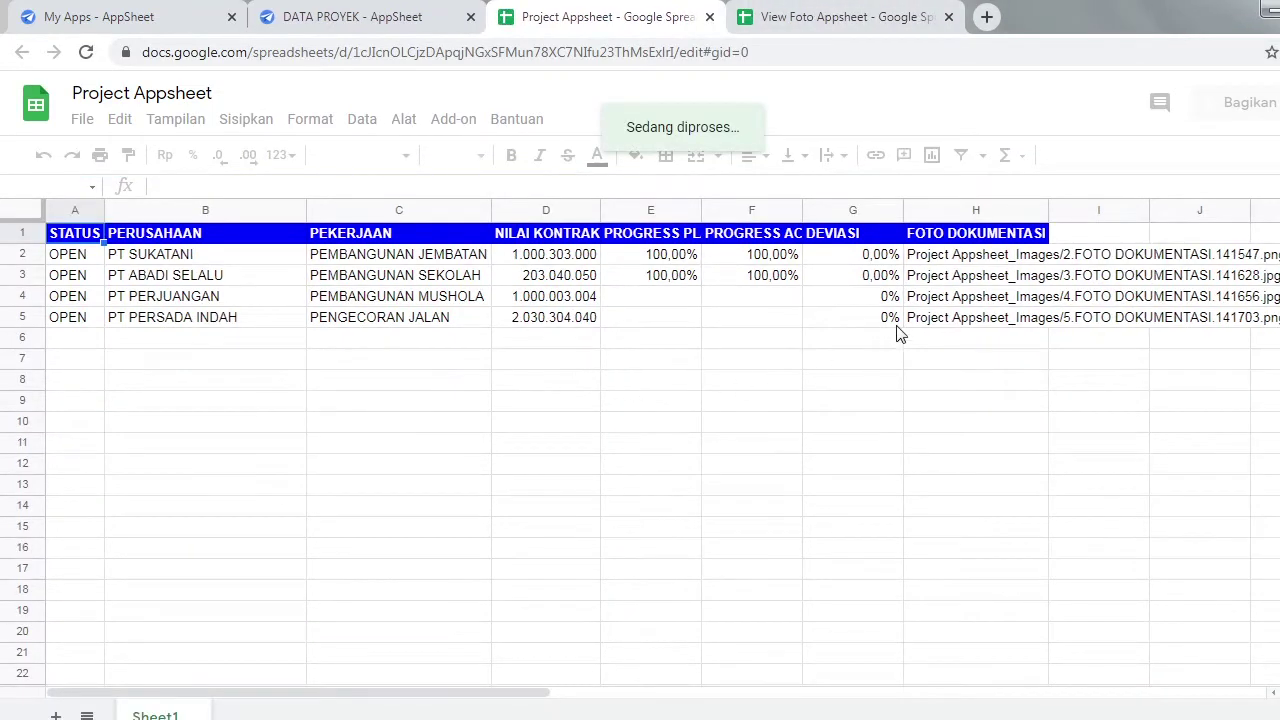
left_click(1052, 210)
left_click(990, 360)
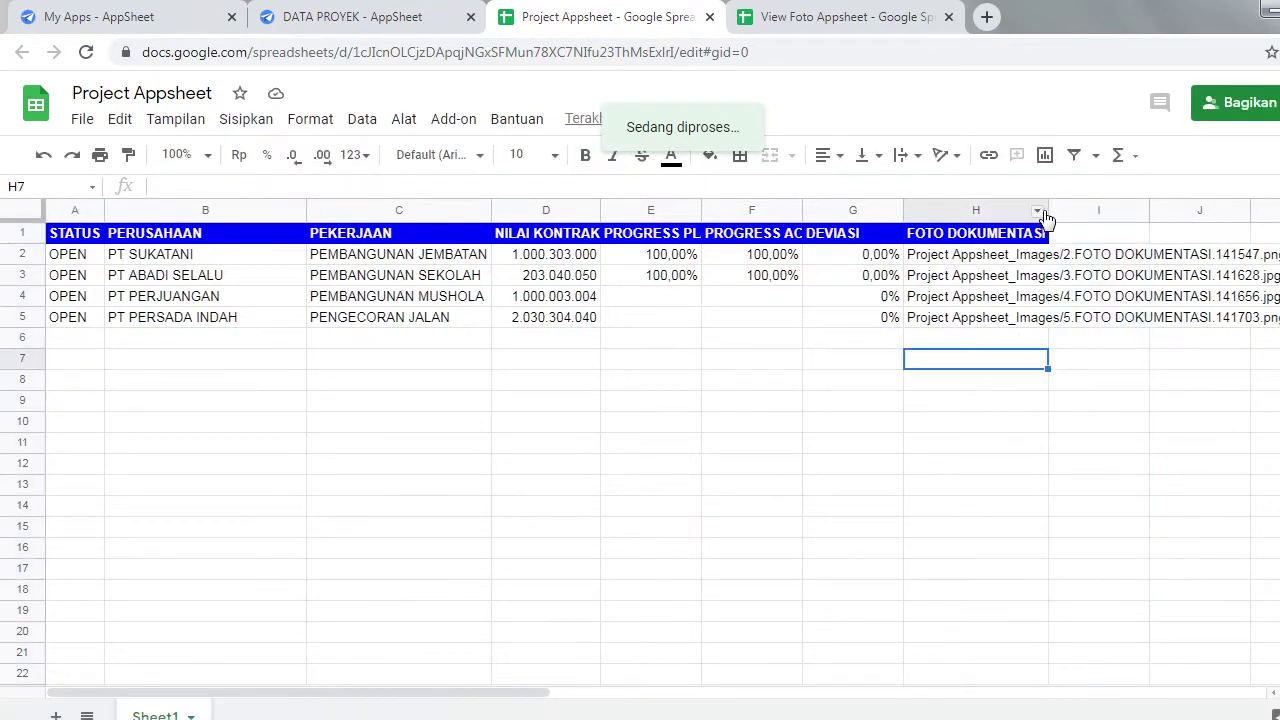
double_click(1047, 210)
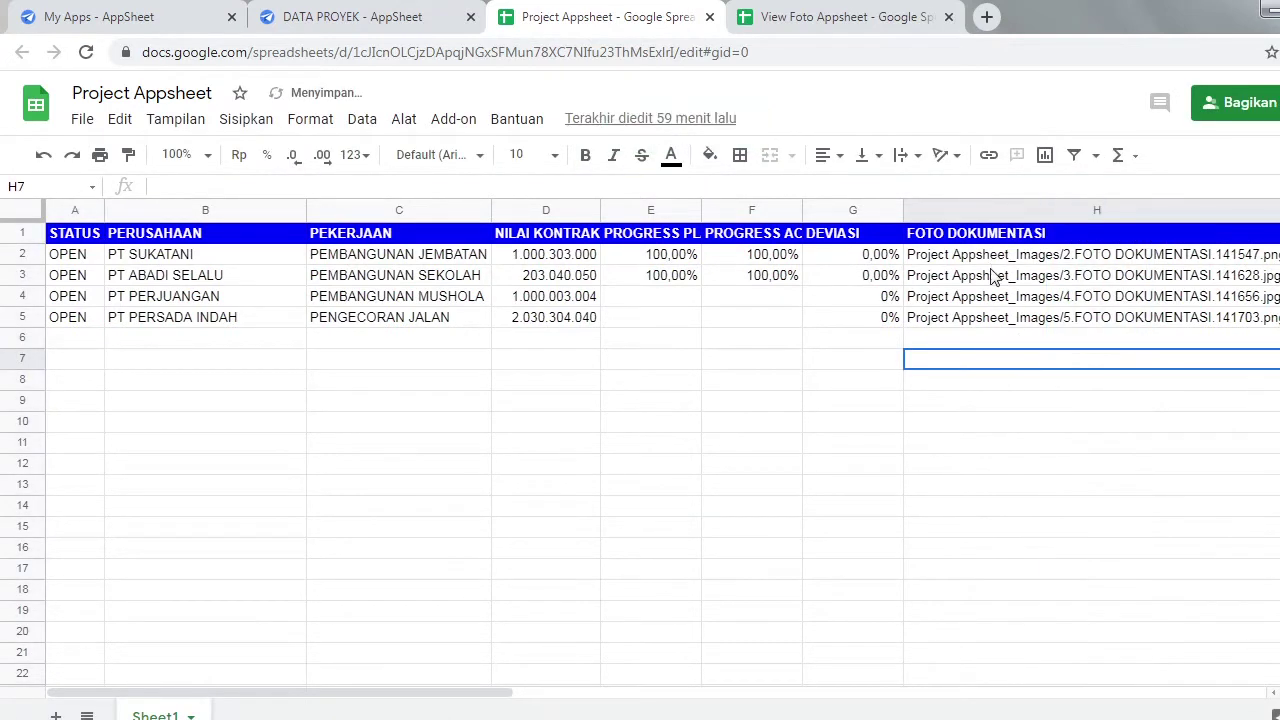
left_click(985, 258)
left_click(988, 276)
left_click(990, 297)
left_click(993, 318)
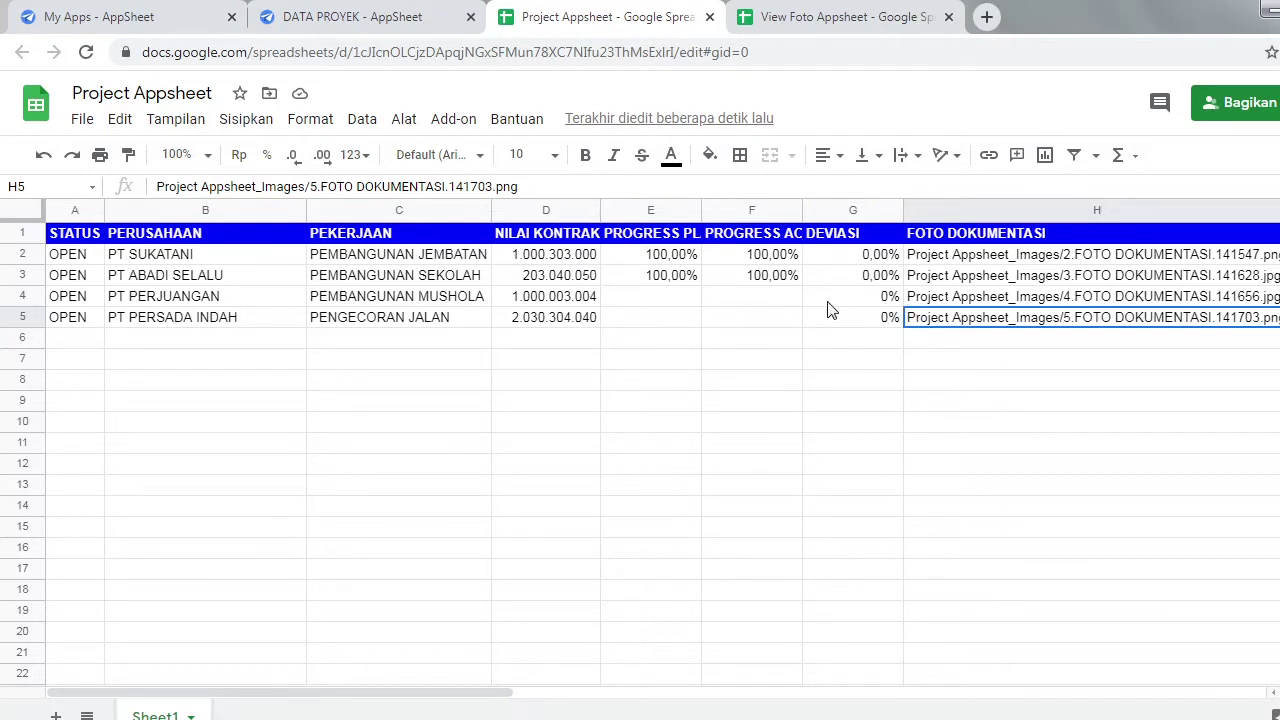
Step: Browse the File menu commands, then dismiss the menu by selecting D8
left_click(82, 120)
mouse_move(128, 208)
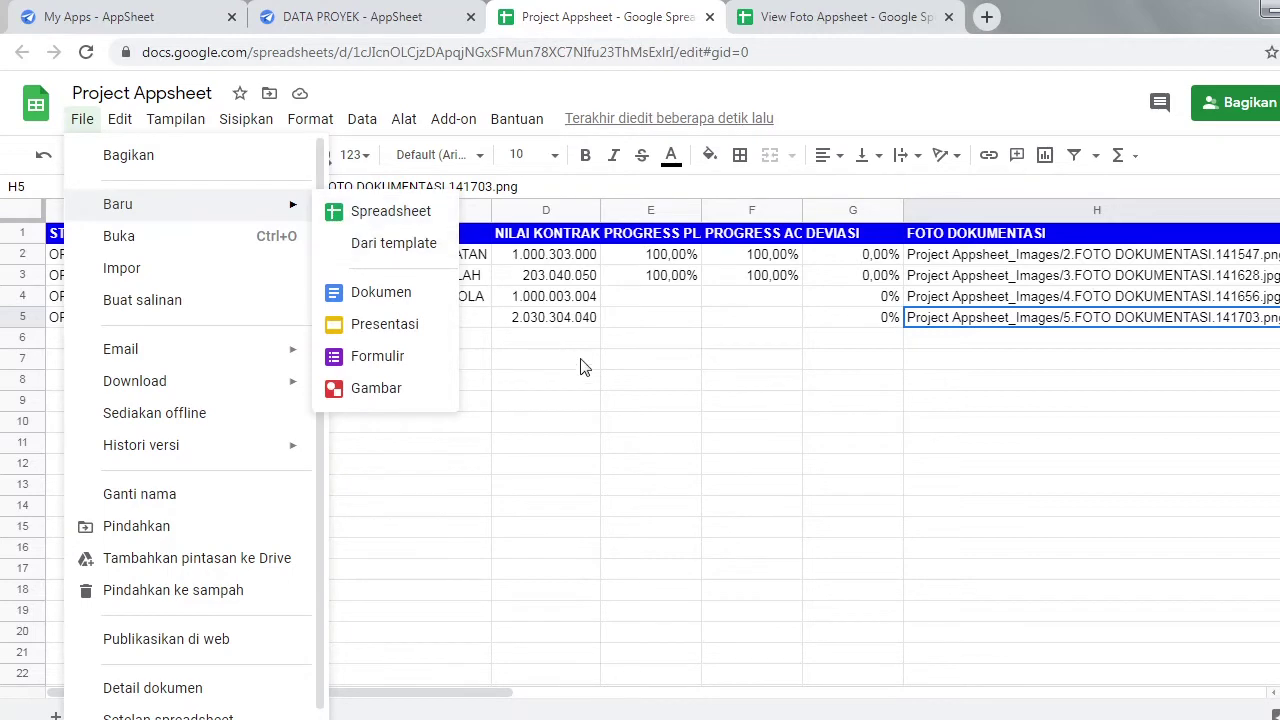
left_click(596, 379)
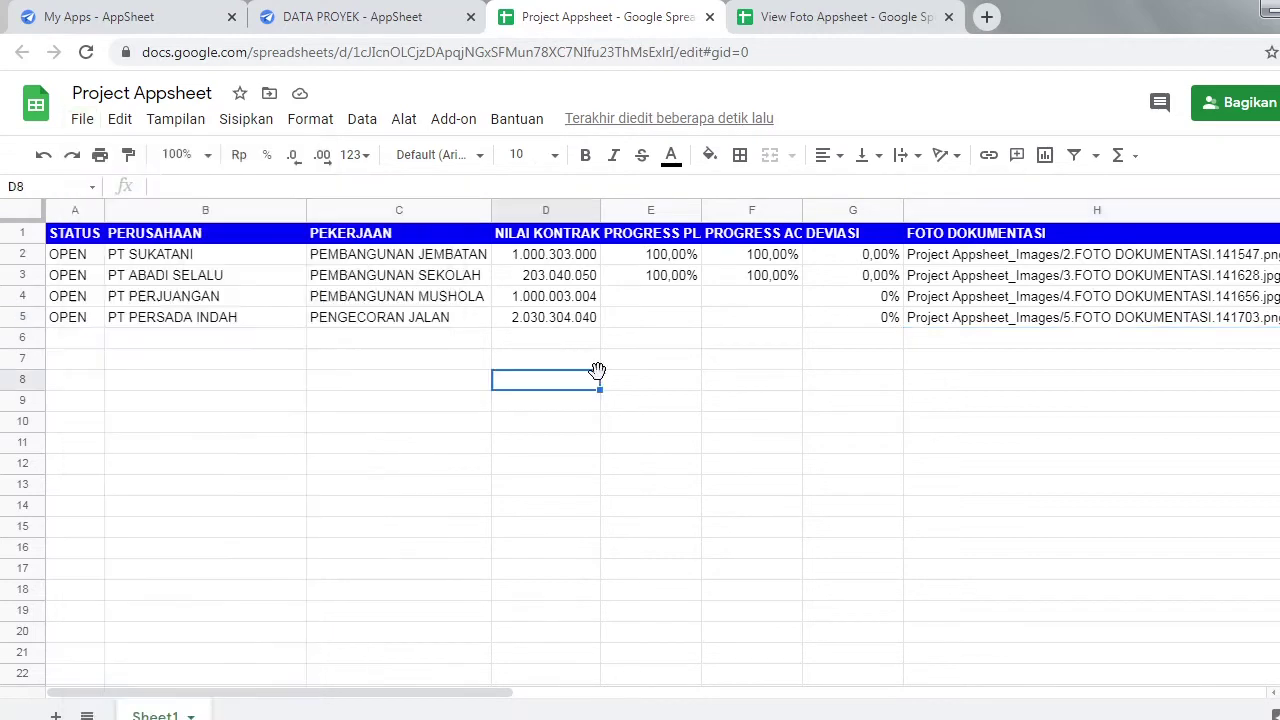
Step: In View Foto Appsheet, enlarge the formula bar and read A1's IMPORTRANGE source URL and sheet name
left_click(806, 26)
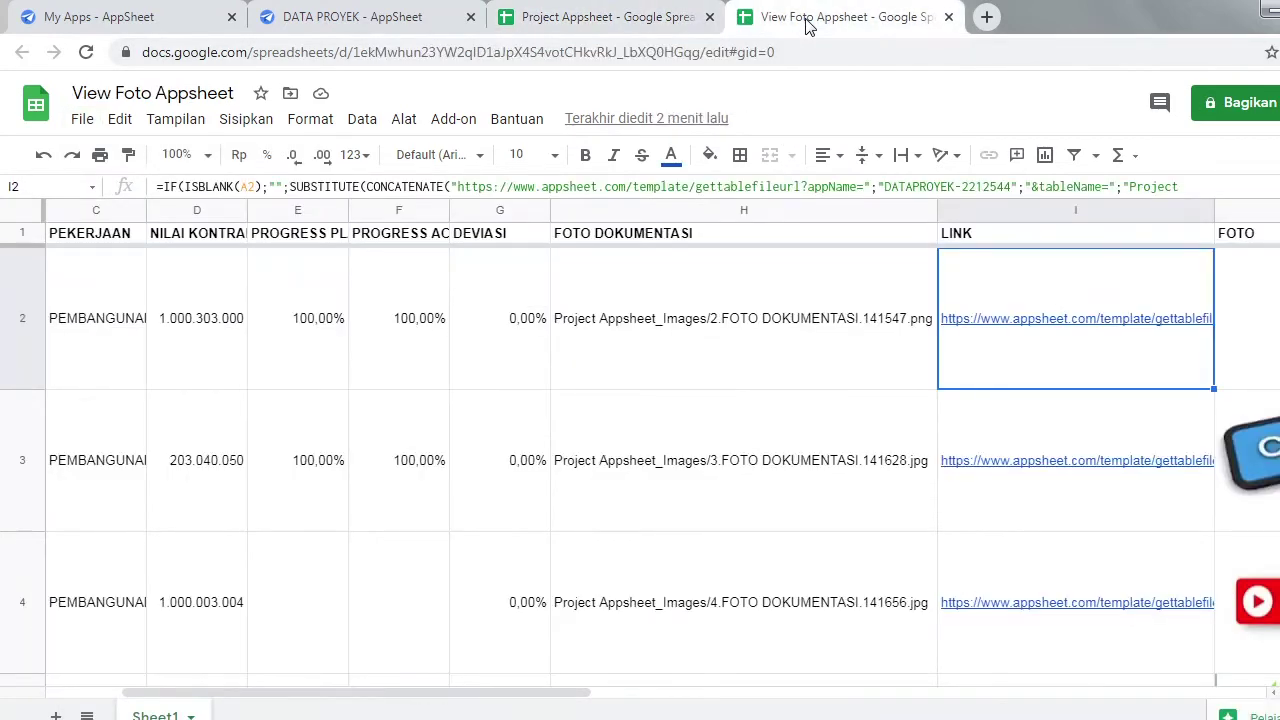
left_click(108, 240)
left_click(118, 292)
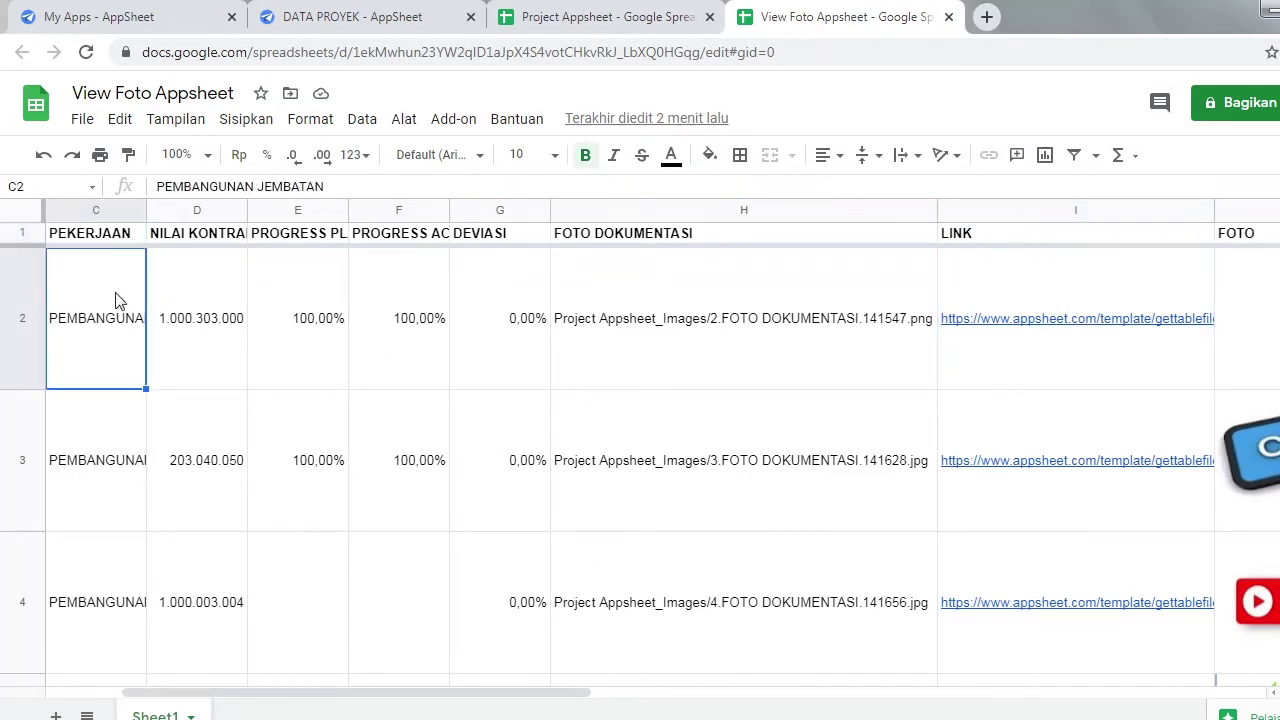
left_click(104, 240)
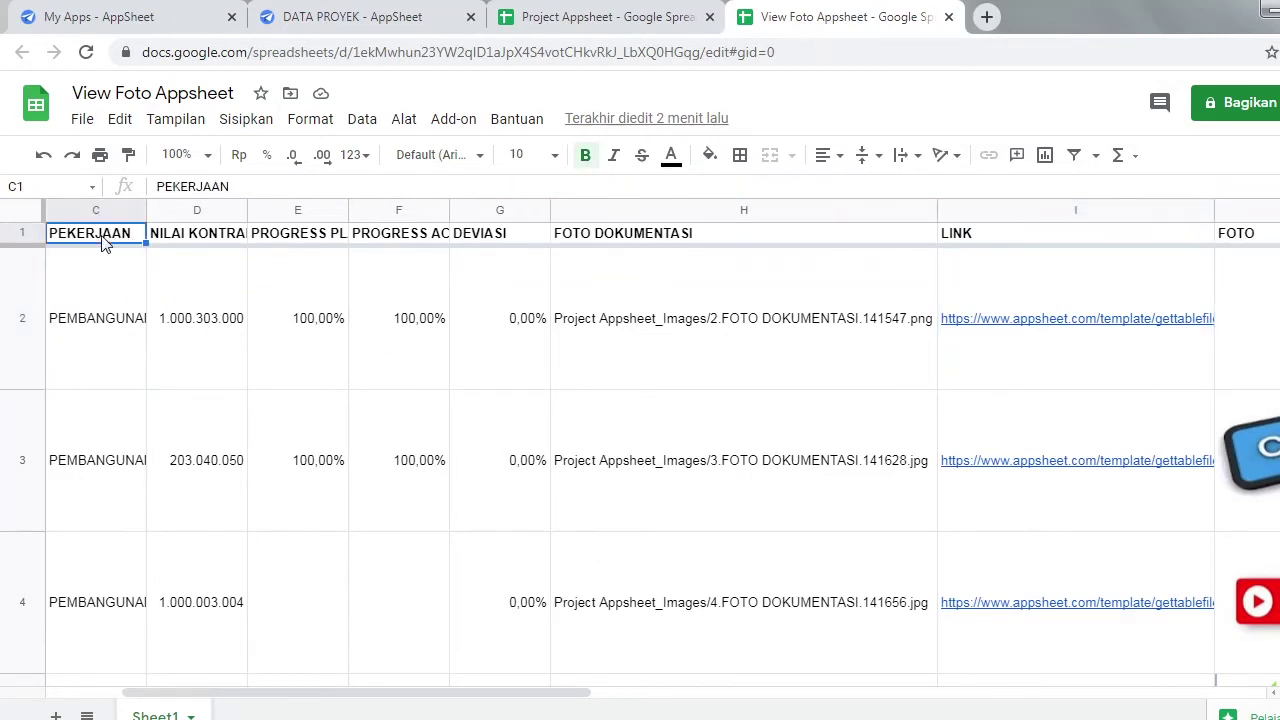
key("Left")
key("Left")
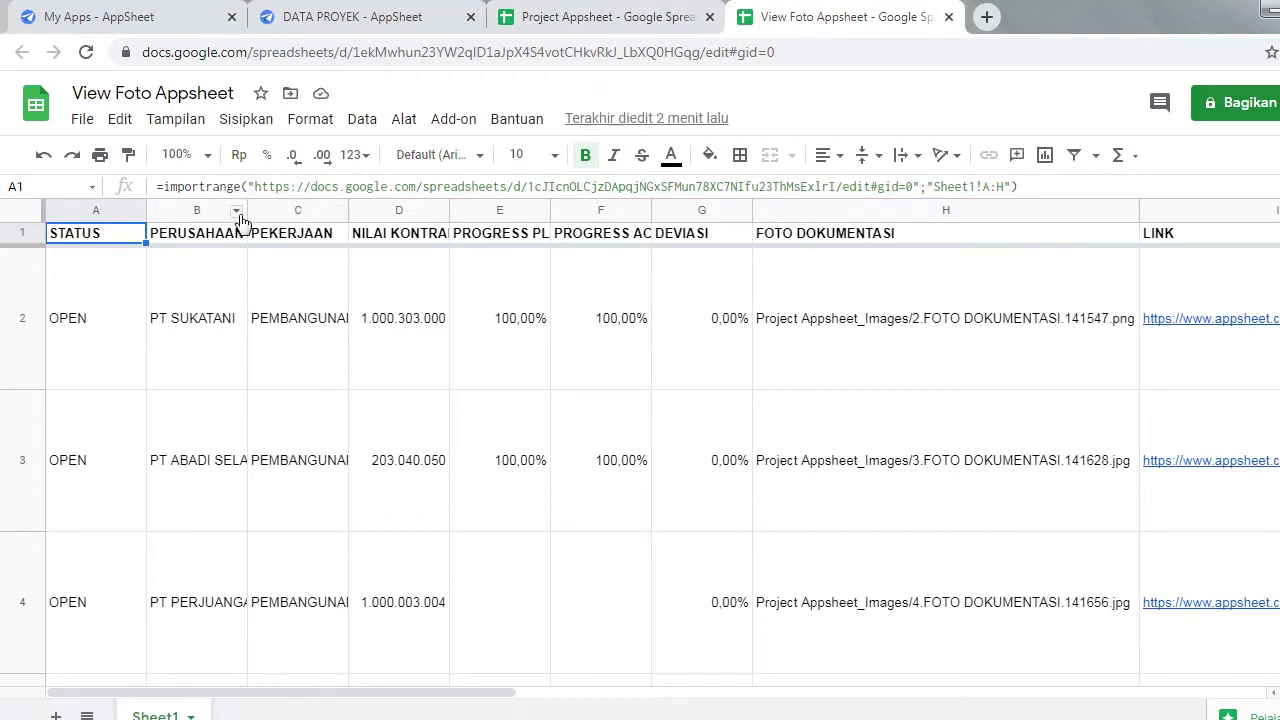
left_click_drag(229, 199, 224, 262)
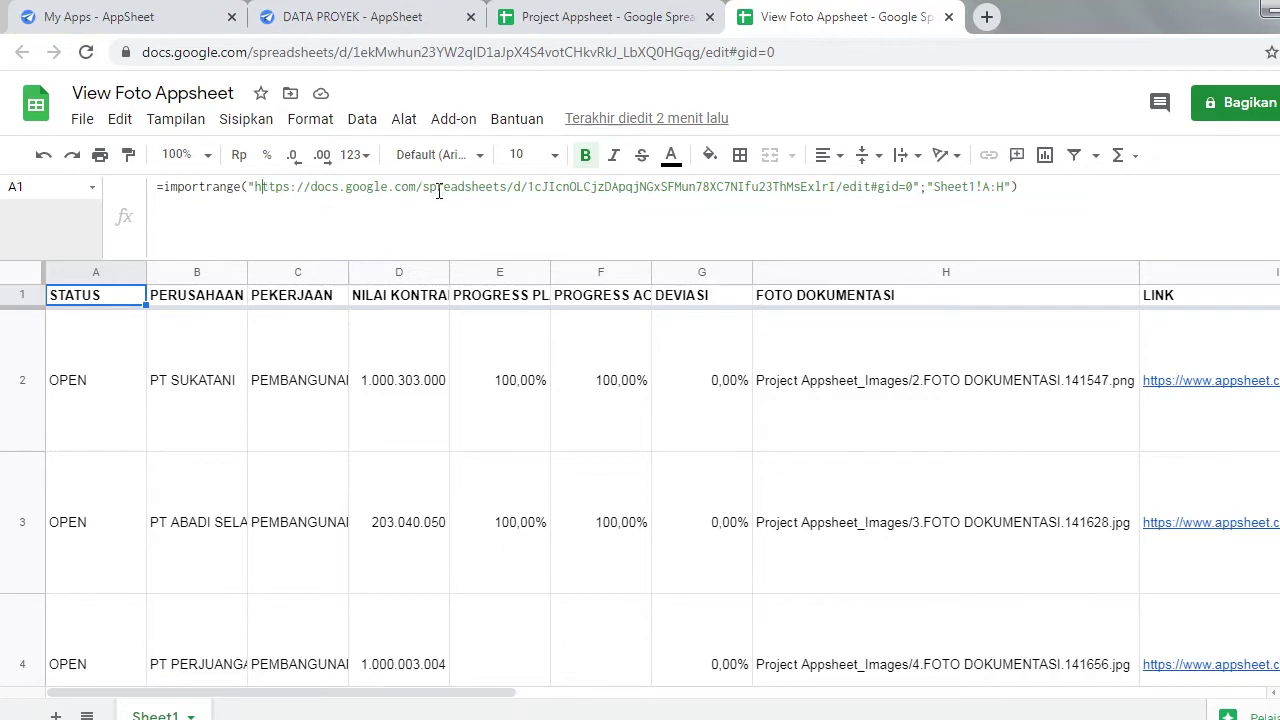
left_click_drag(438, 191, 878, 209)
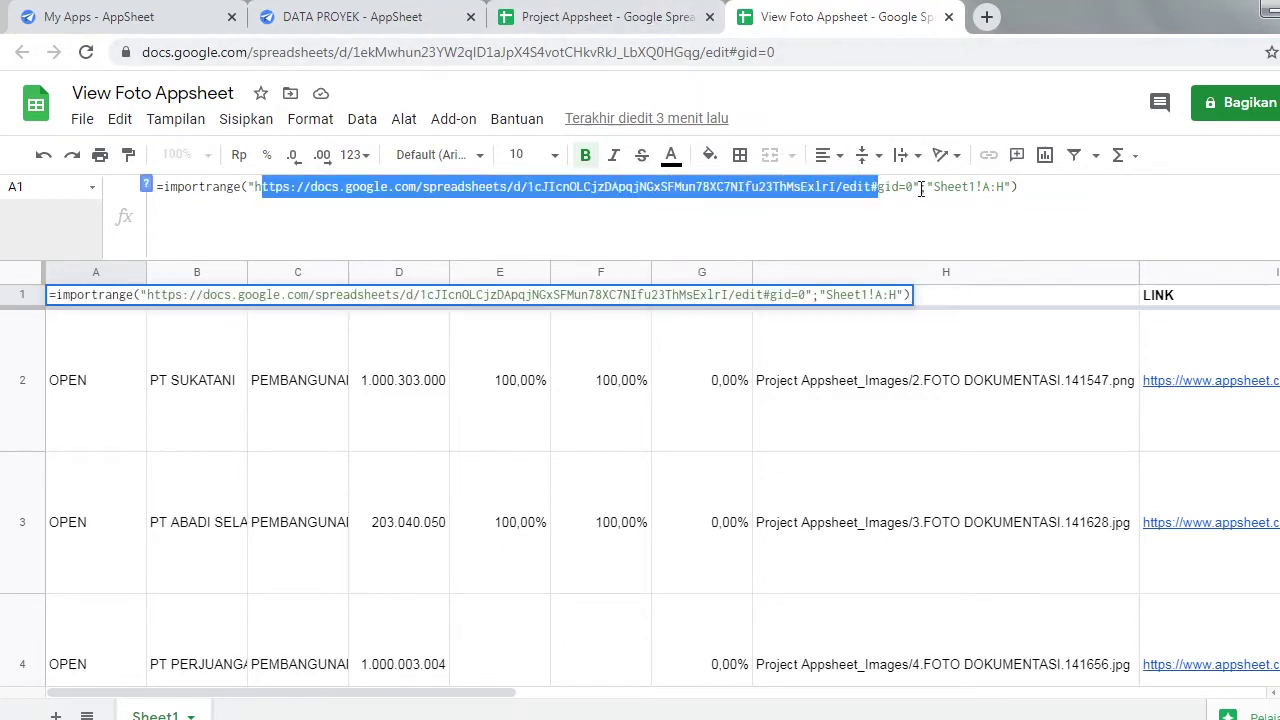
left_click_drag(934, 188, 969, 188)
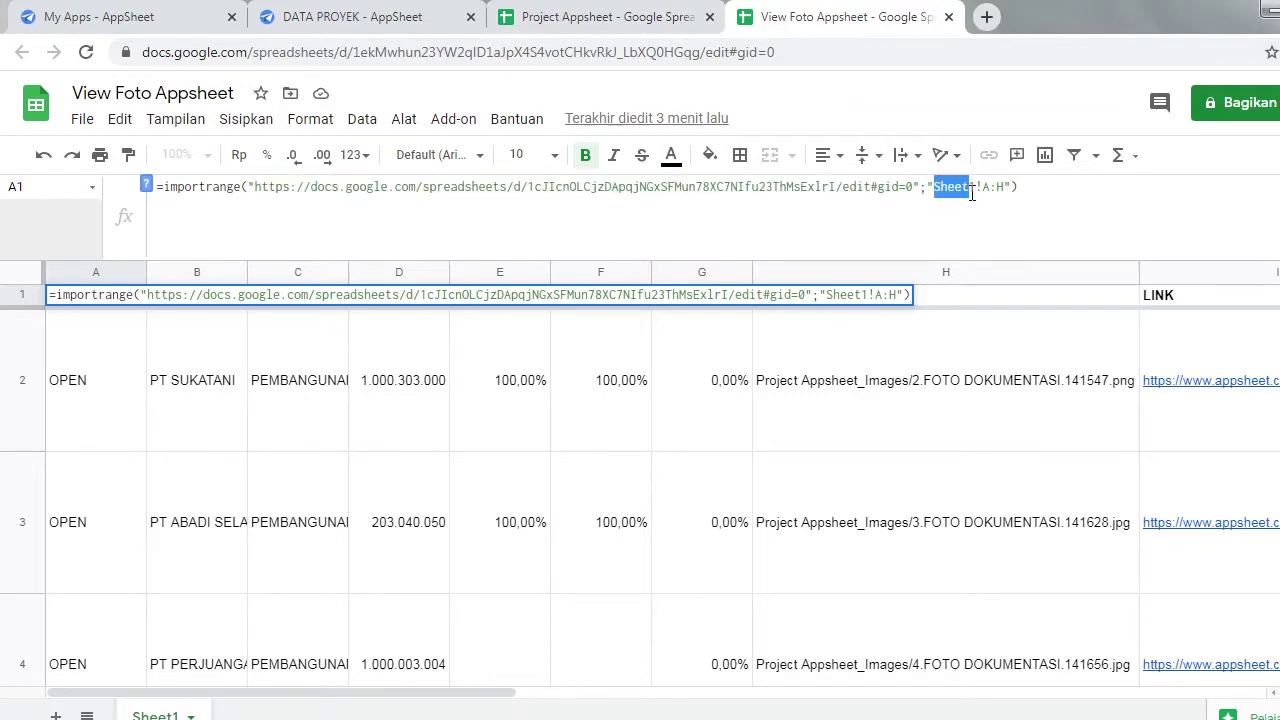
Step: Compare the imported range with Project Appsheet's columns A–H, then recheck A1 and H2
left_click(560, 18)
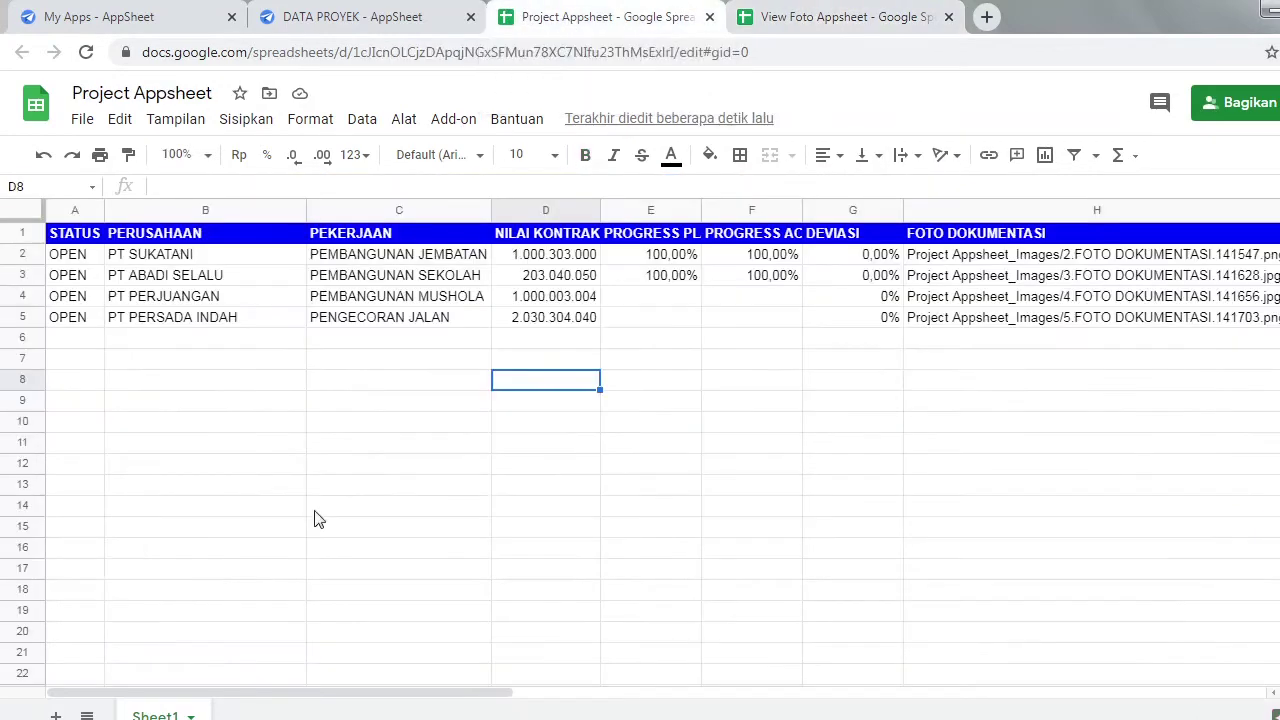
left_click(800, 16)
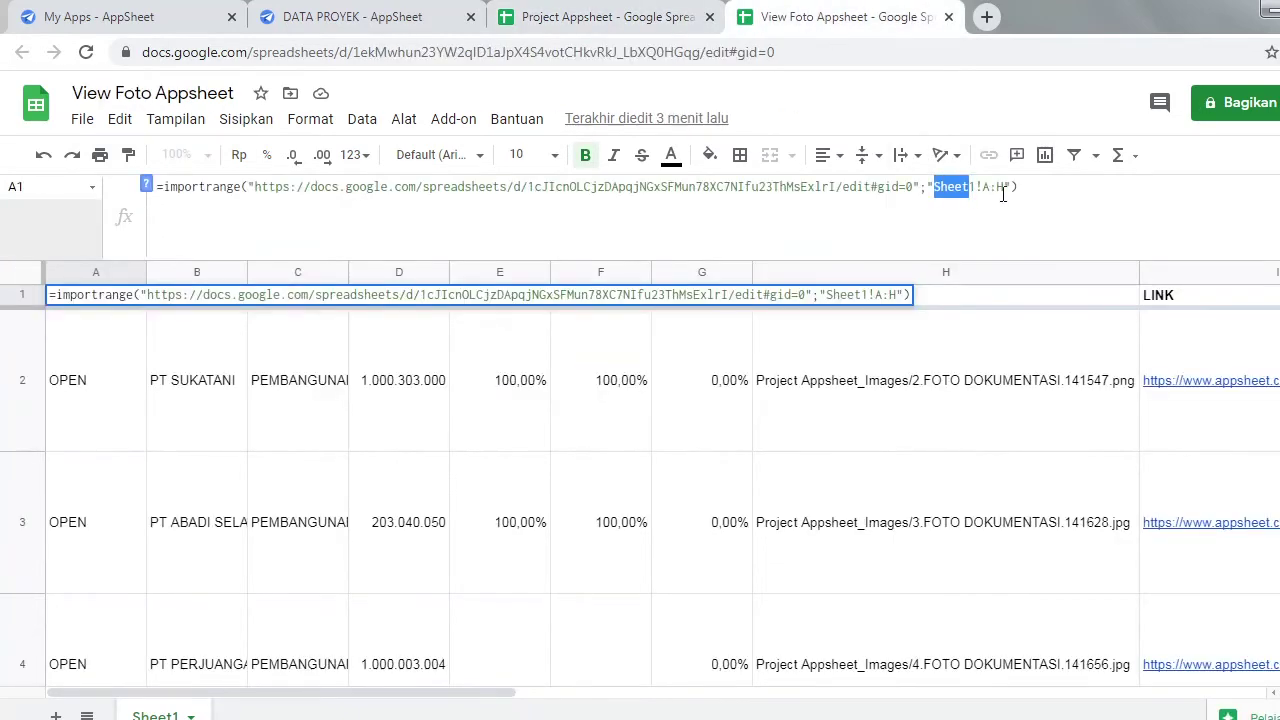
left_click(655, 17)
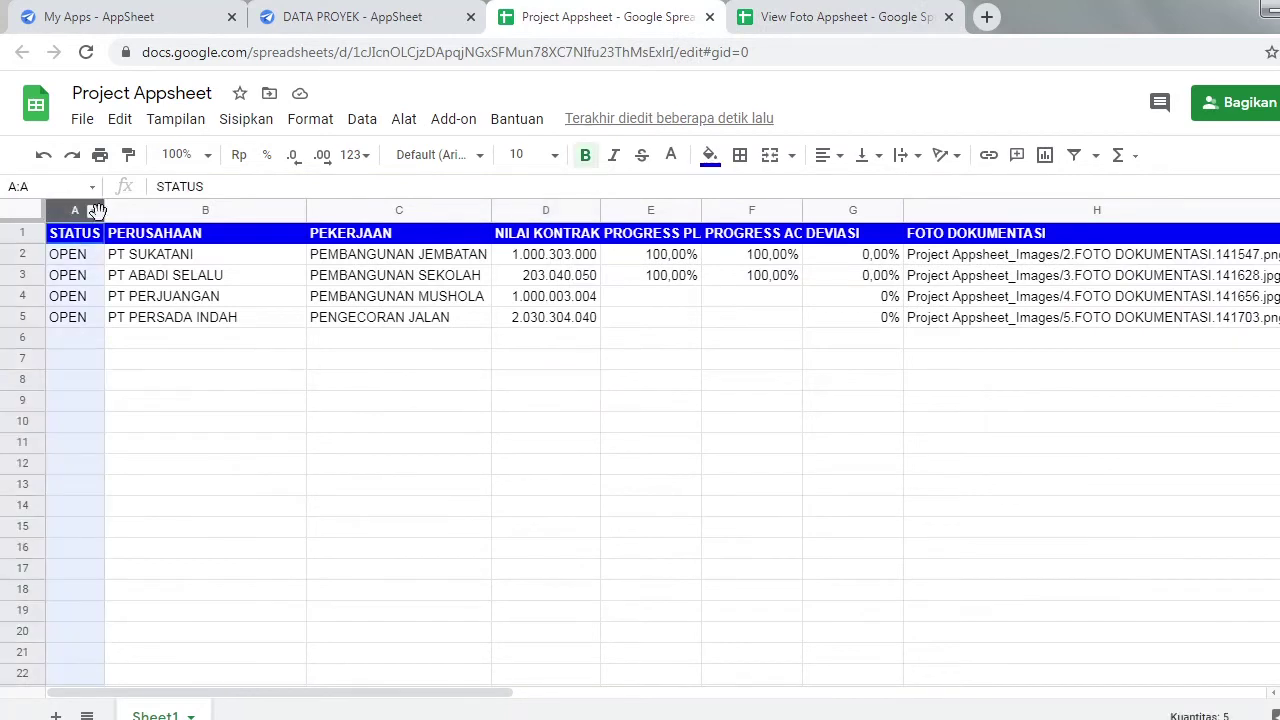
left_click_drag(70, 213, 1029, 296)
left_click(866, 13)
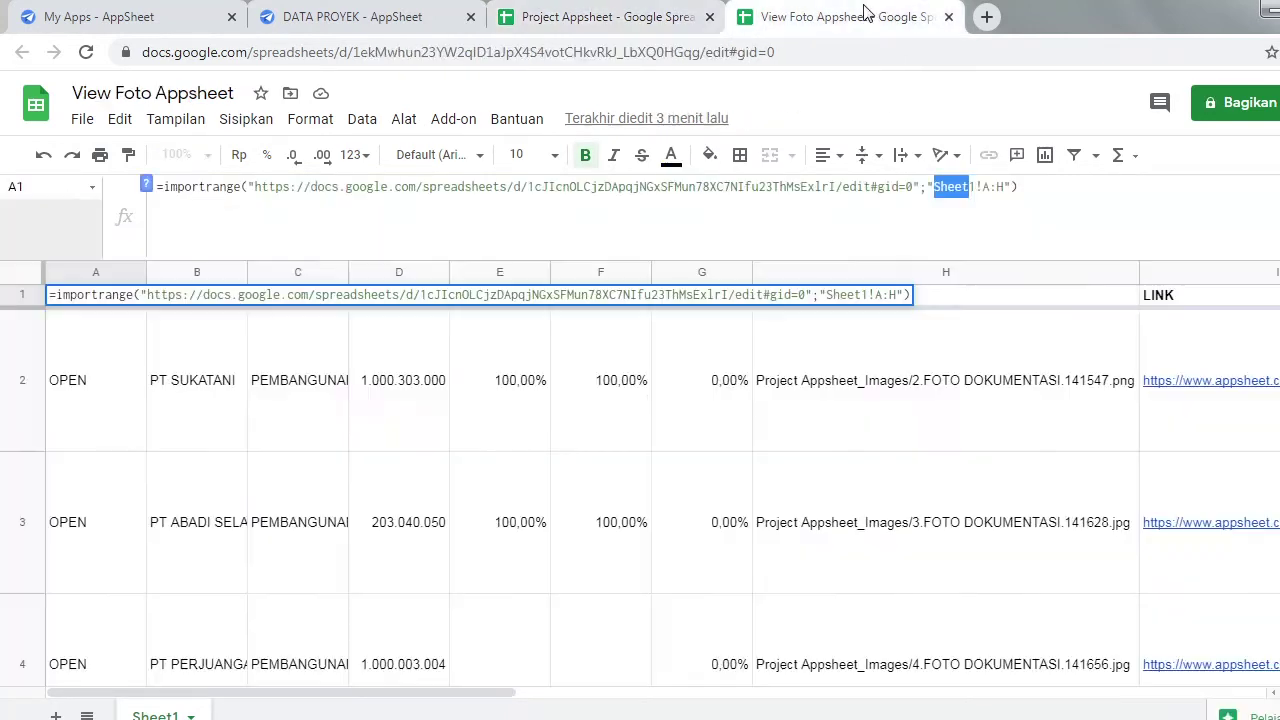
left_click(457, 380)
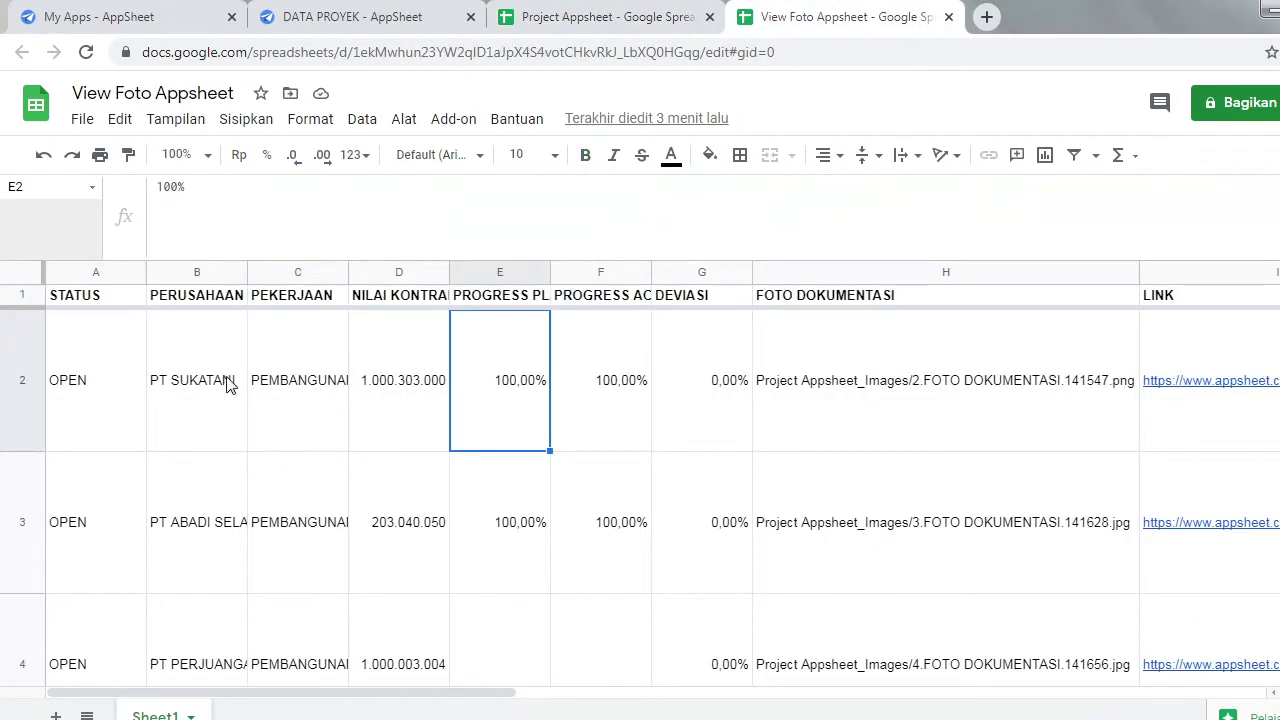
left_click(103, 298)
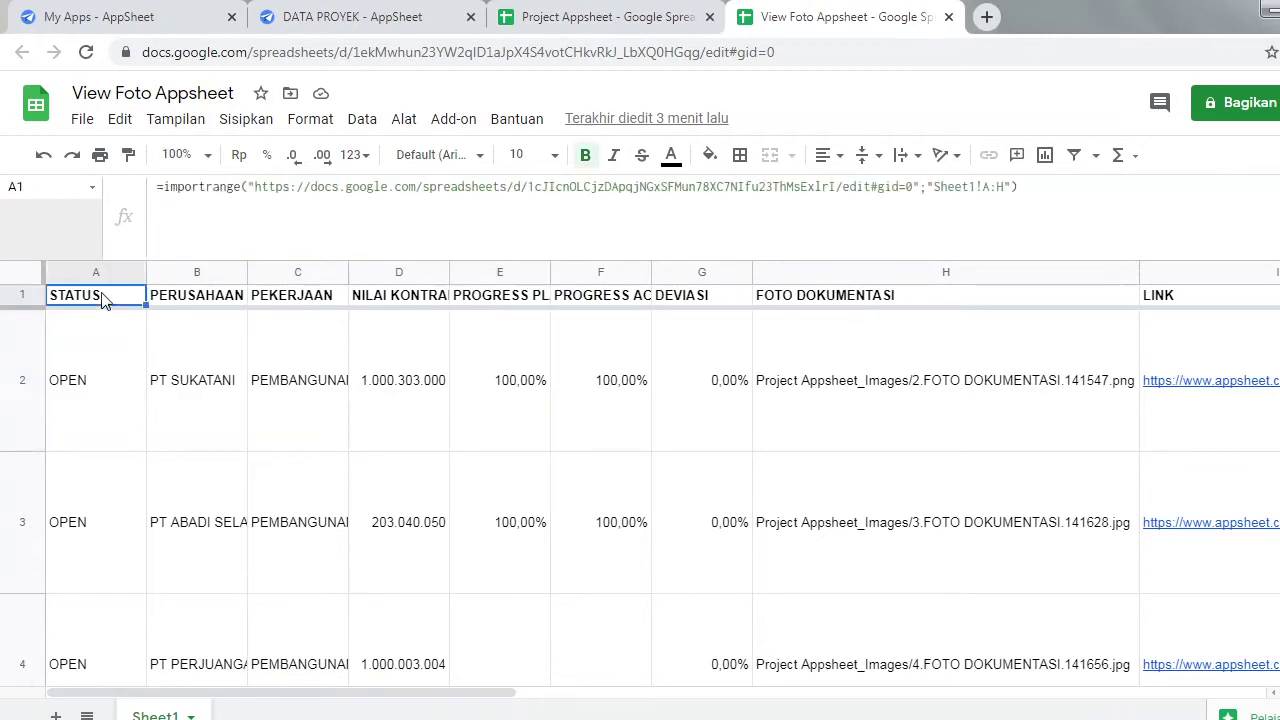
left_click(981, 346)
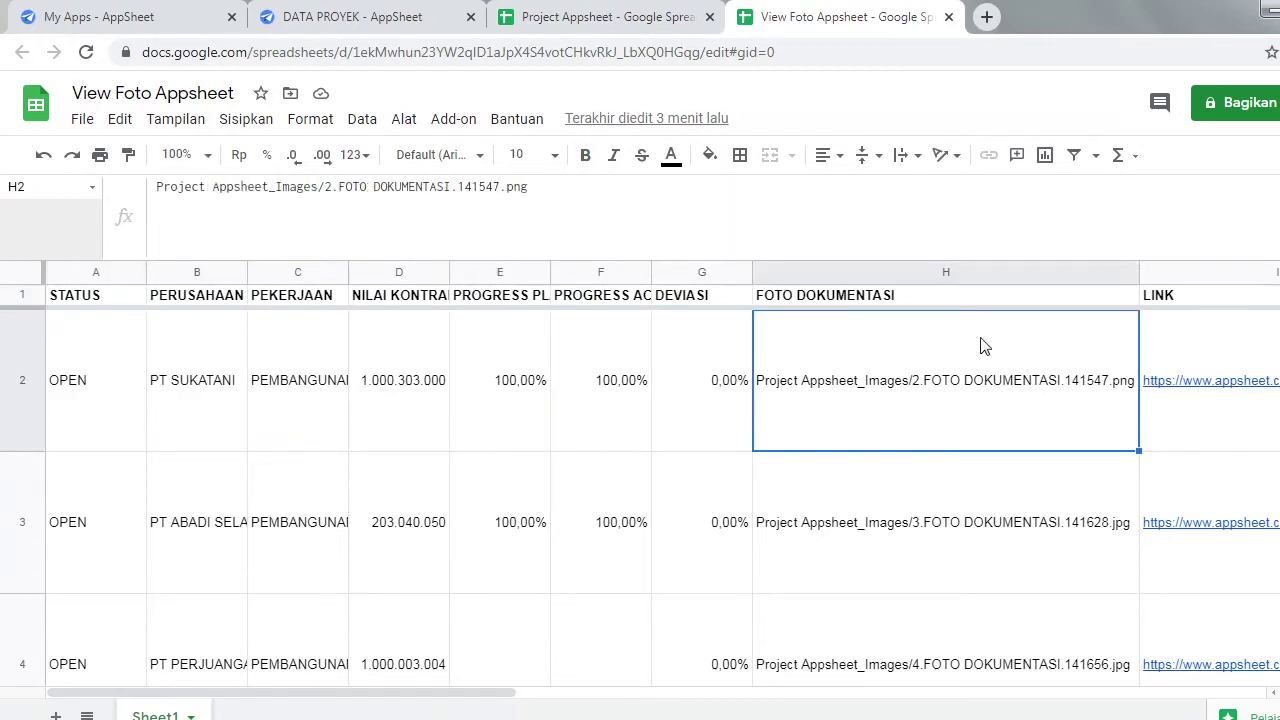
Step: Reveal the LINK column and display I2's gettablefileurl formula
key("Right")
key("Right")
key("Right")
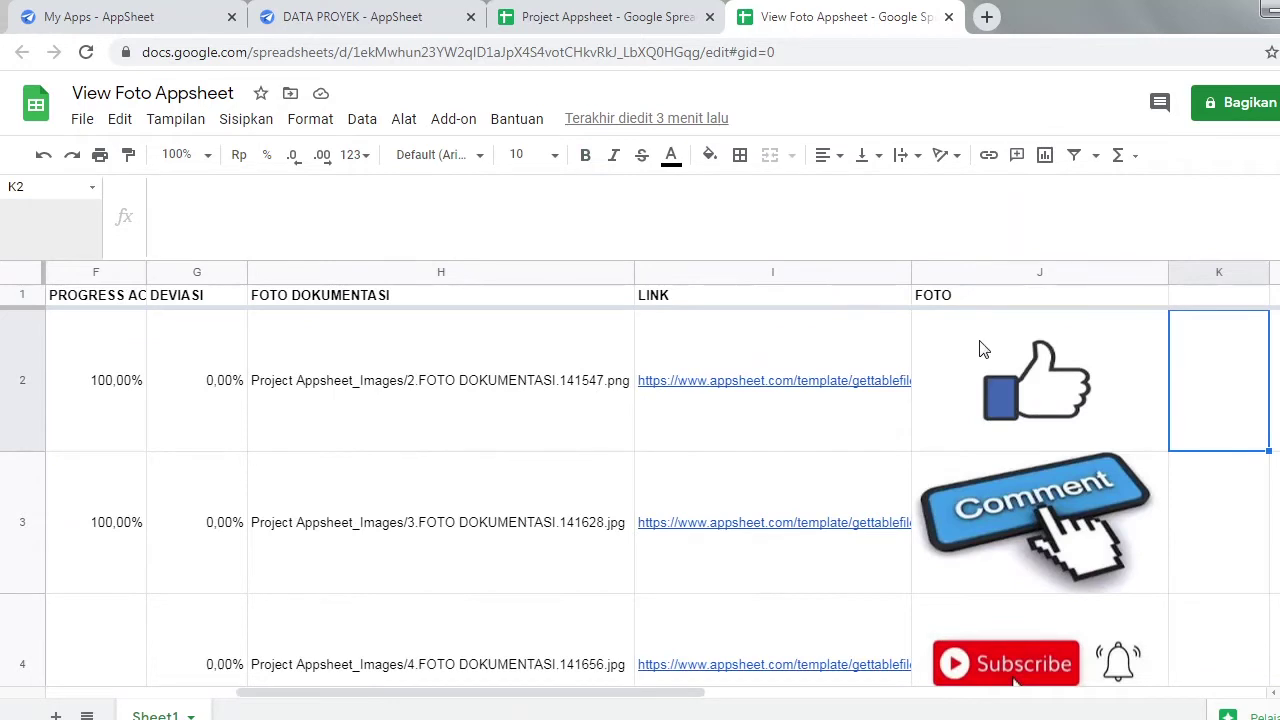
left_click(788, 296)
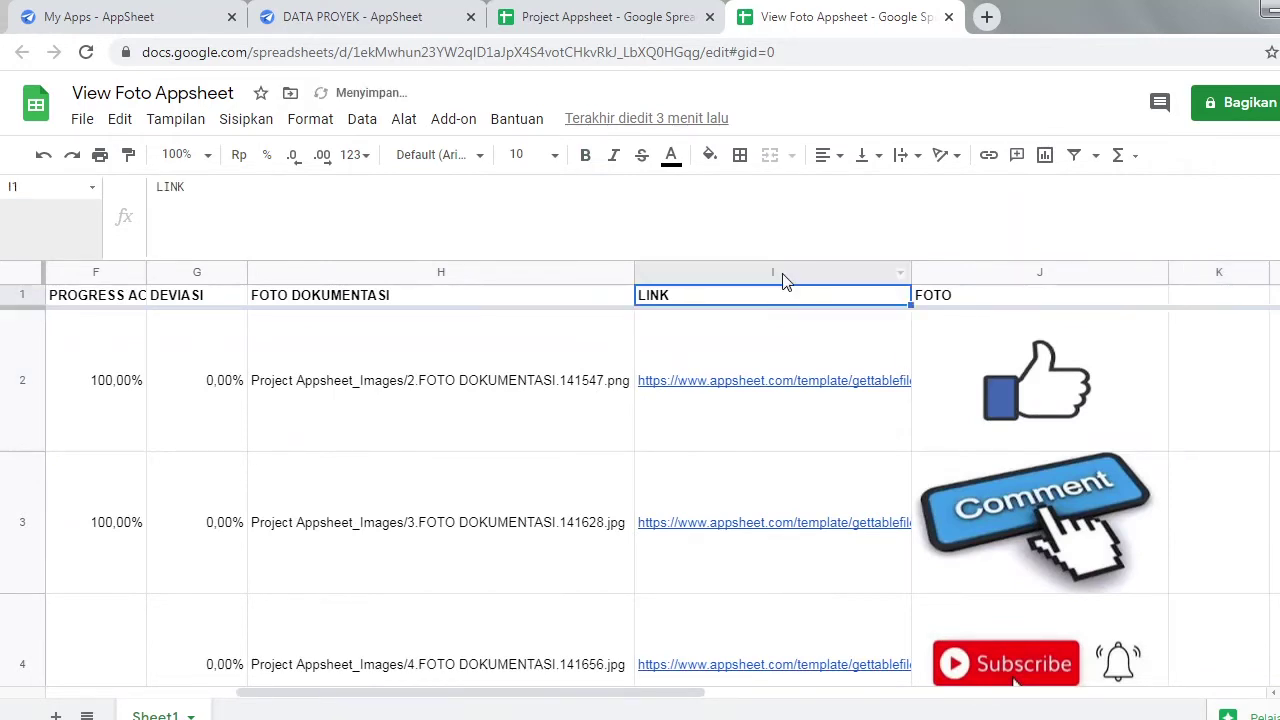
left_click(782, 278)
left_click(780, 362)
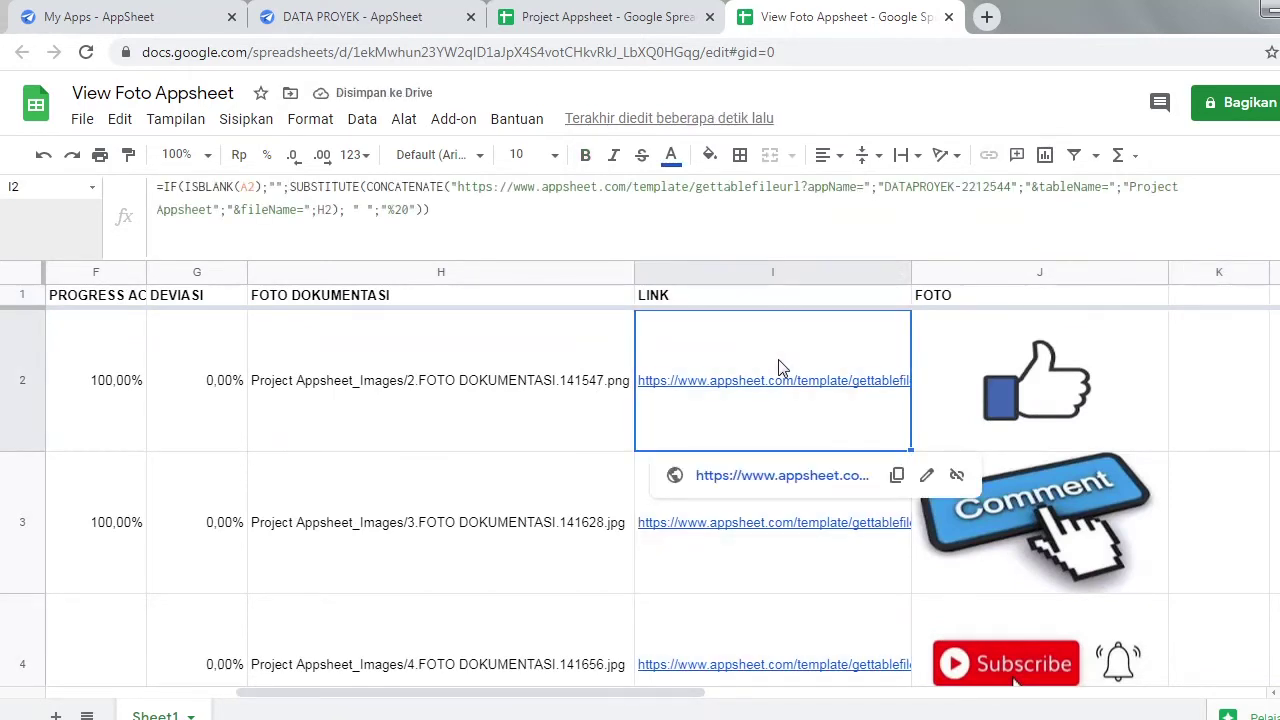
left_click(449, 366)
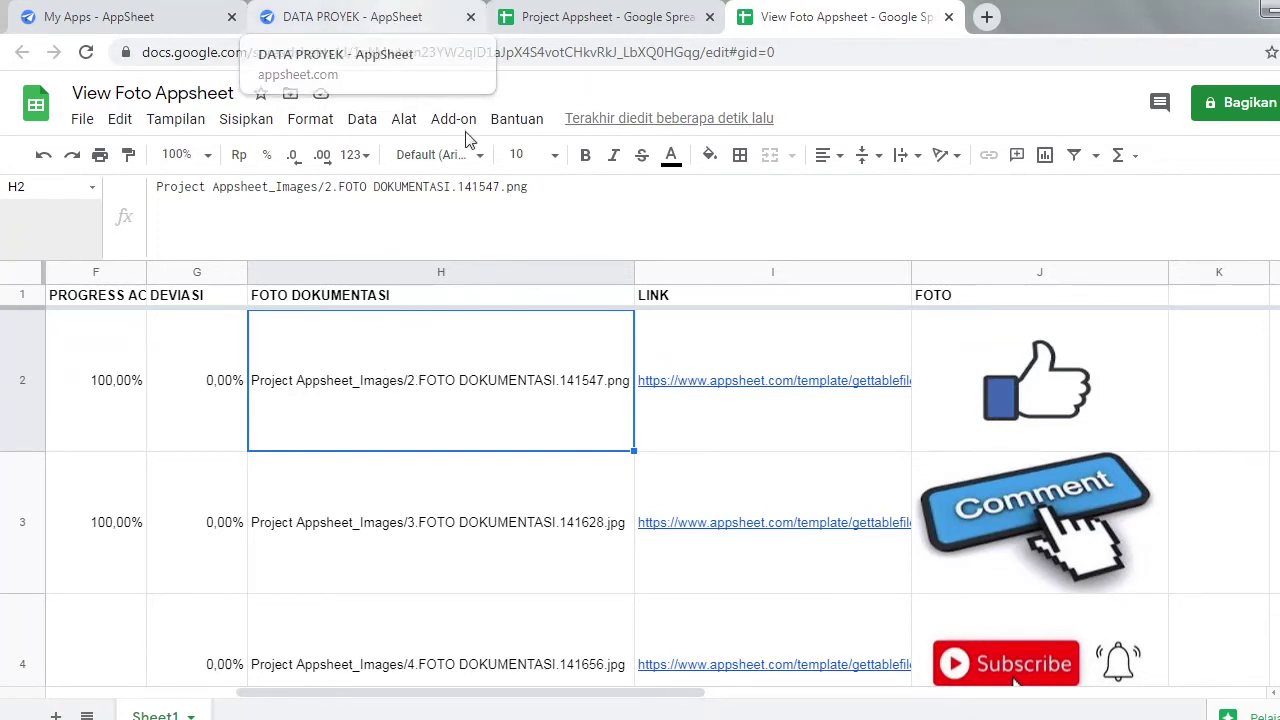
left_click(688, 395)
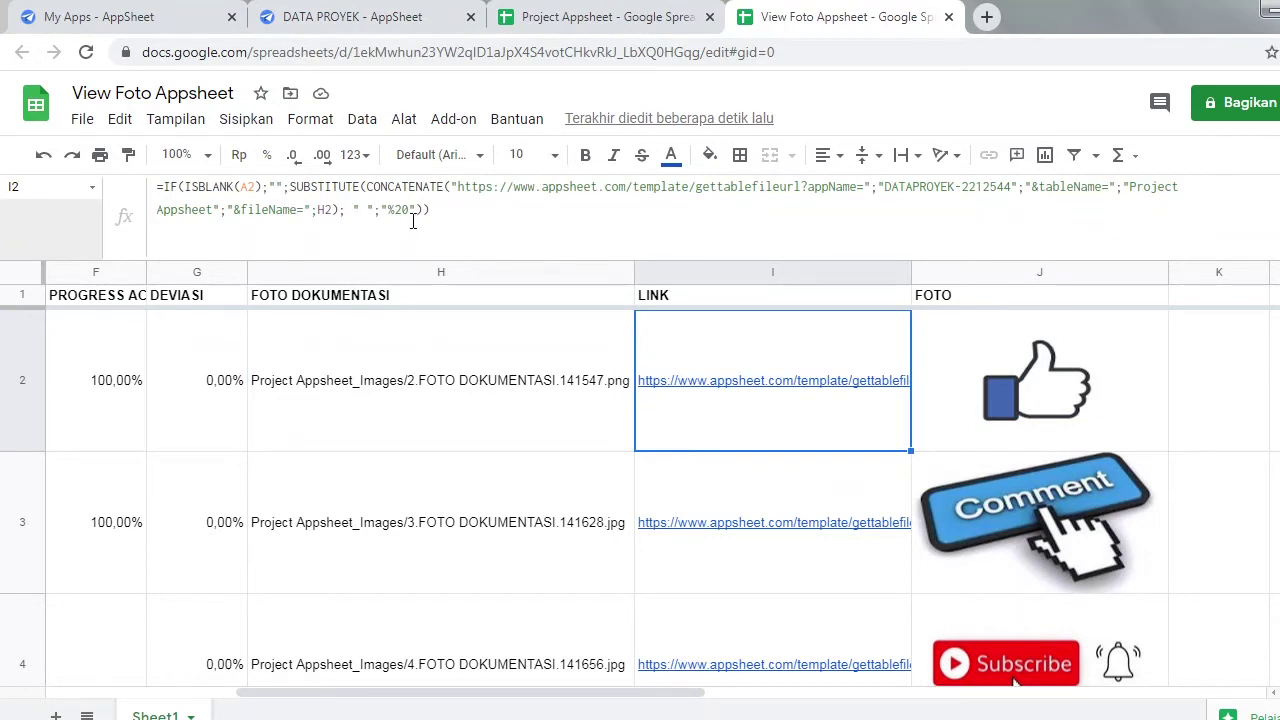
Step: Highlight the app name DATAPROYEK-2212544 in I2's formula and check it in the AppSheet editor
left_click_drag(423, 209, 148, 193)
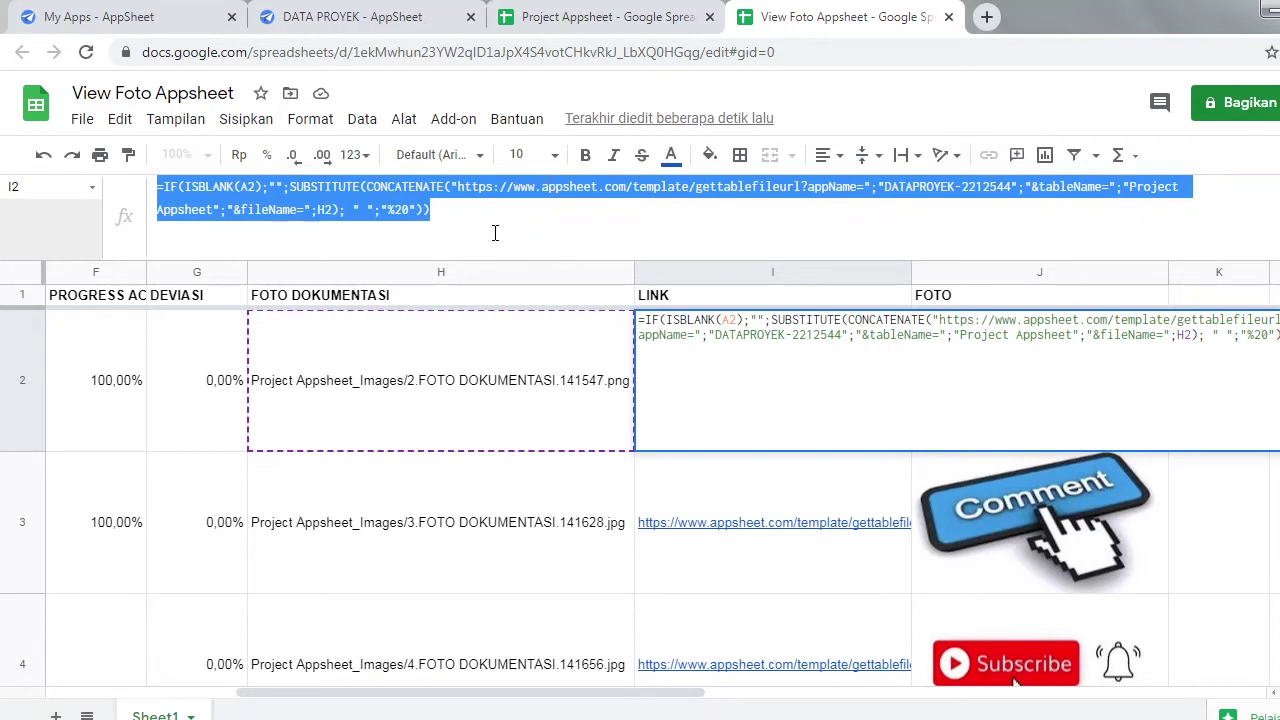
left_click(918, 189)
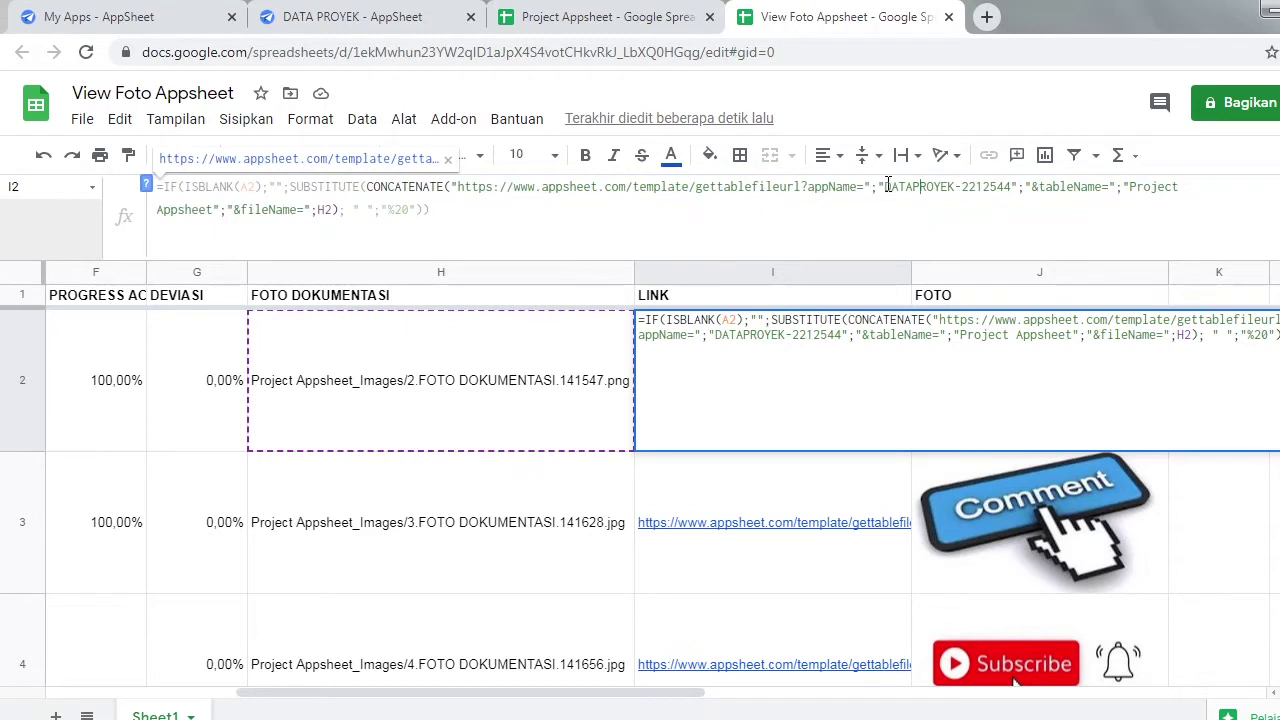
left_click_drag(886, 186, 998, 190)
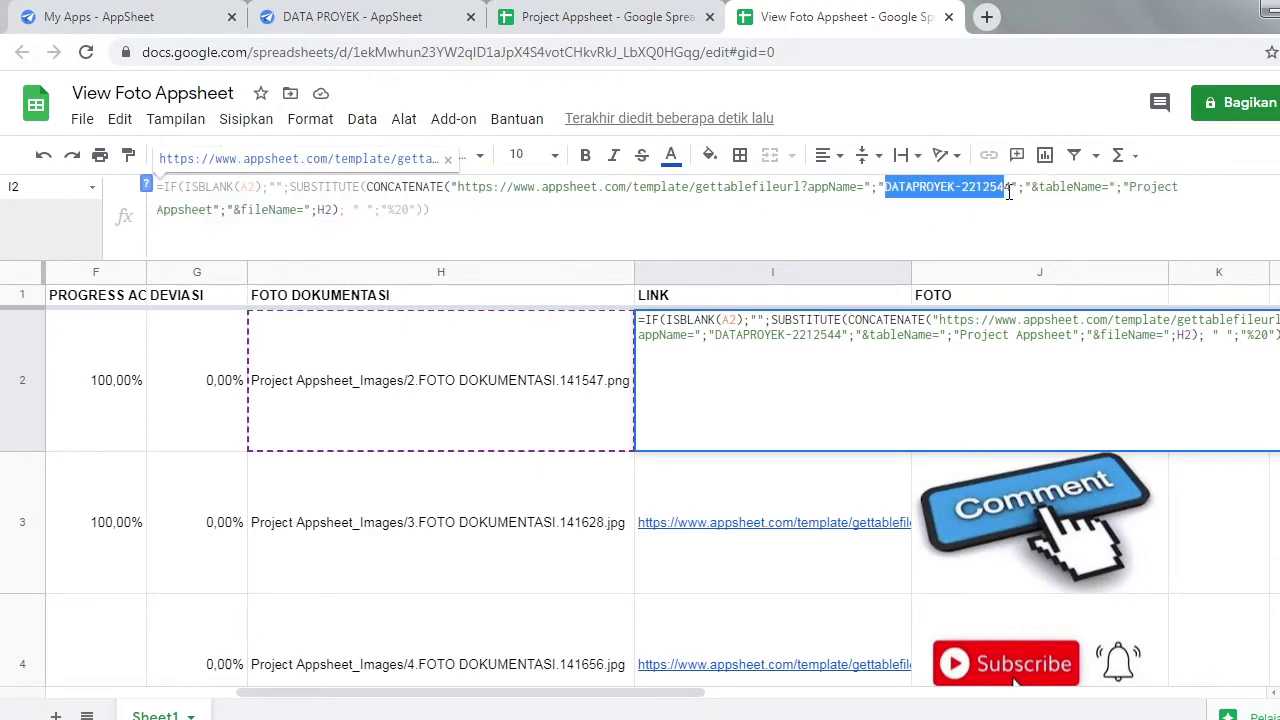
left_click(410, 22)
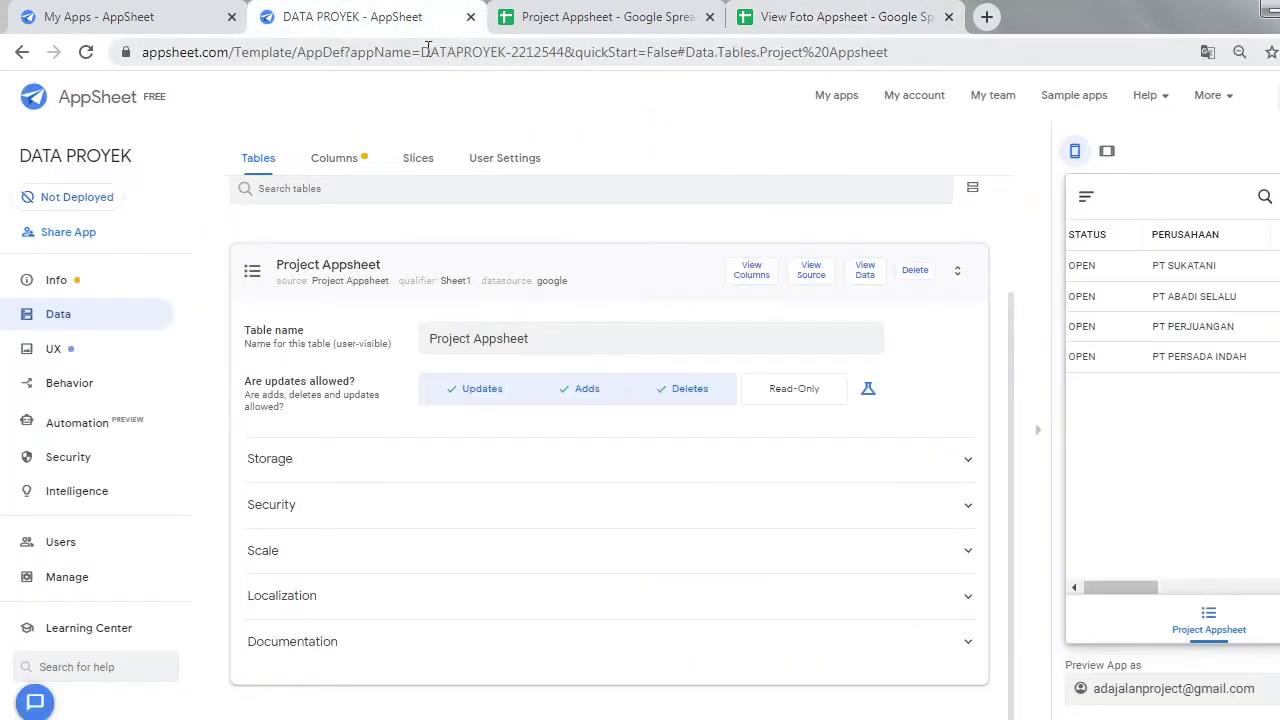
Step: Match DATAPROYEK-2212544 against the appName in the AppSheet address, then return to the spreadsheet
left_click_drag(422, 52, 558, 74)
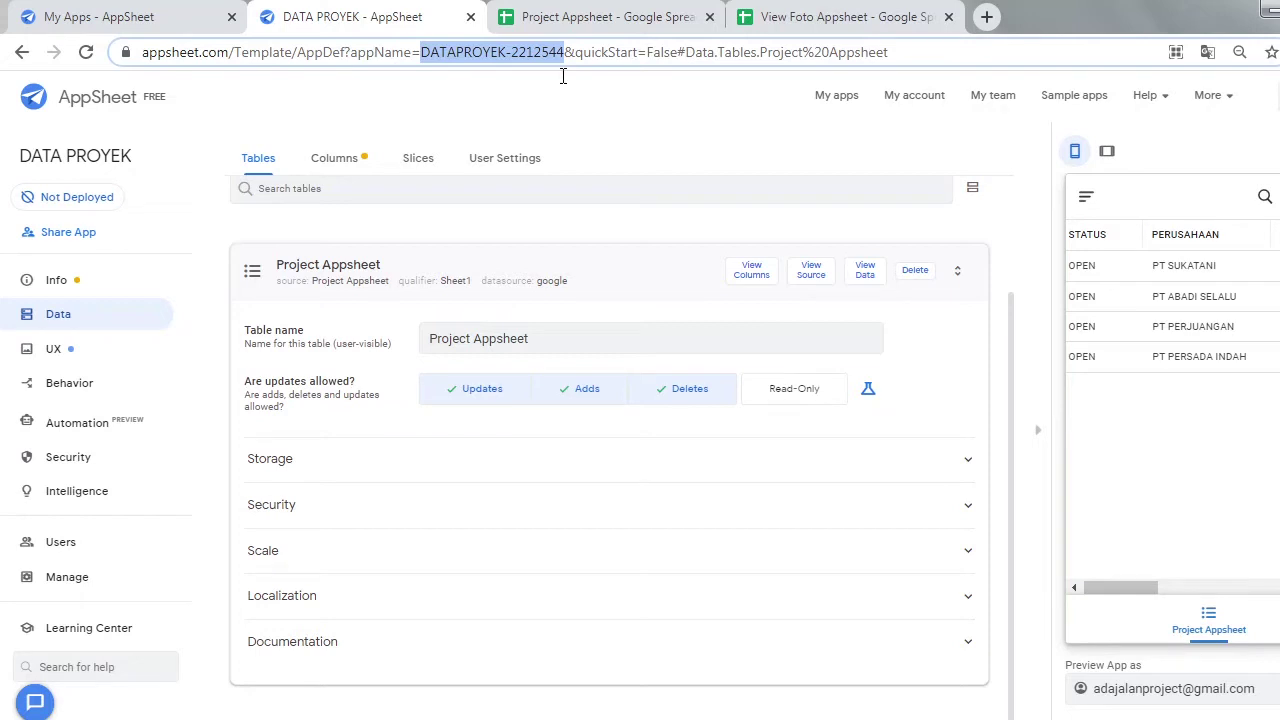
left_click(806, 20)
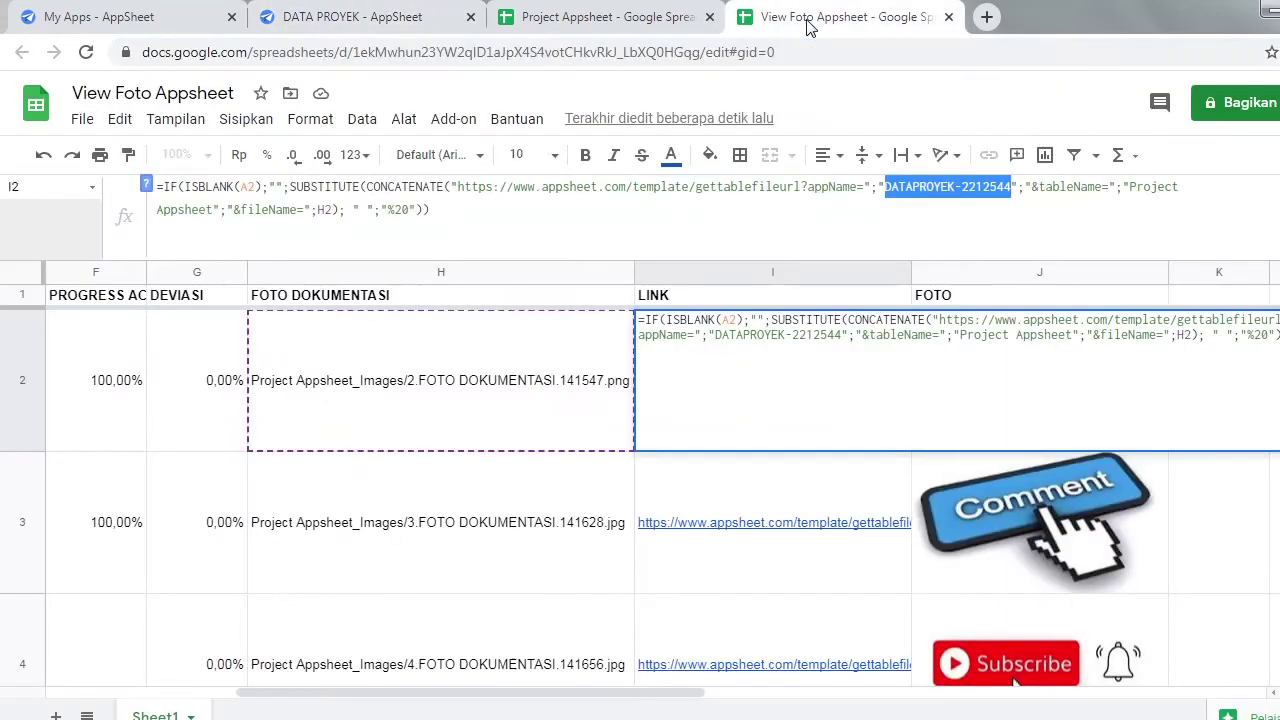
Step: Highlight the table name Project Appsheet after tableName= in I2's formula, then switch to AppSheet
left_click(1133, 187)
left_click(1154, 208, "shift")
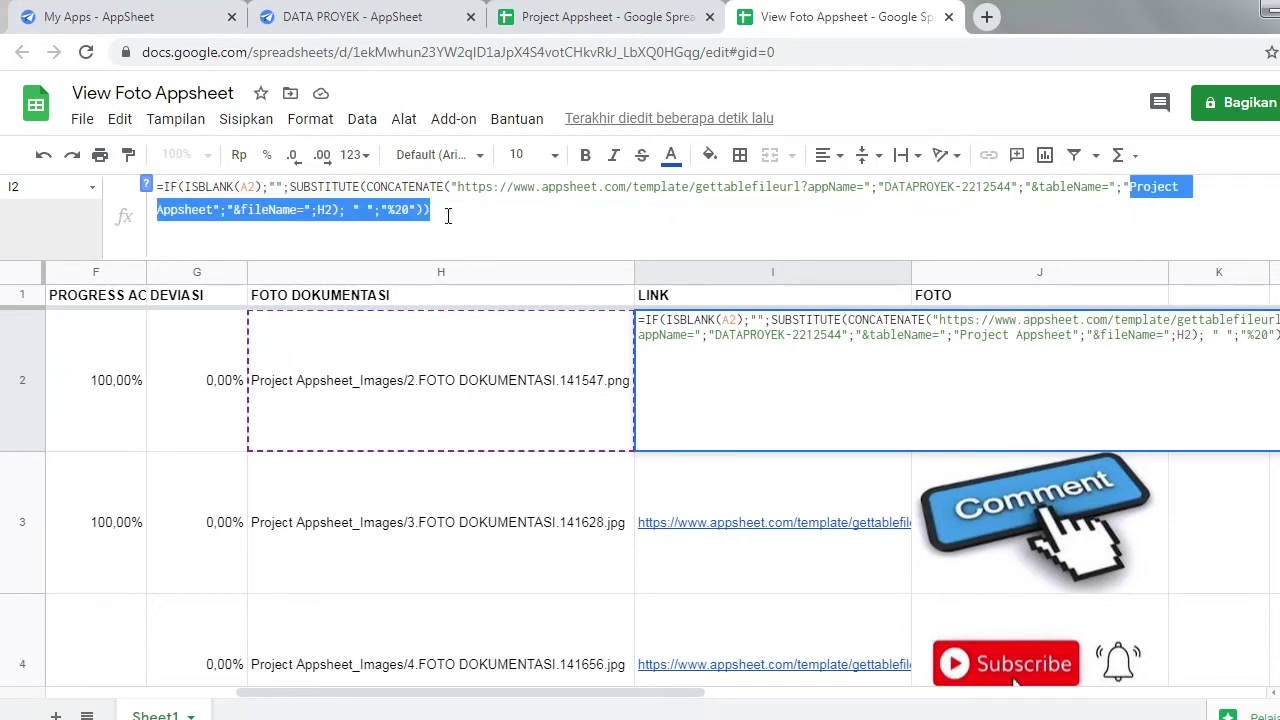
left_click_drag(448, 216, 217, 231)
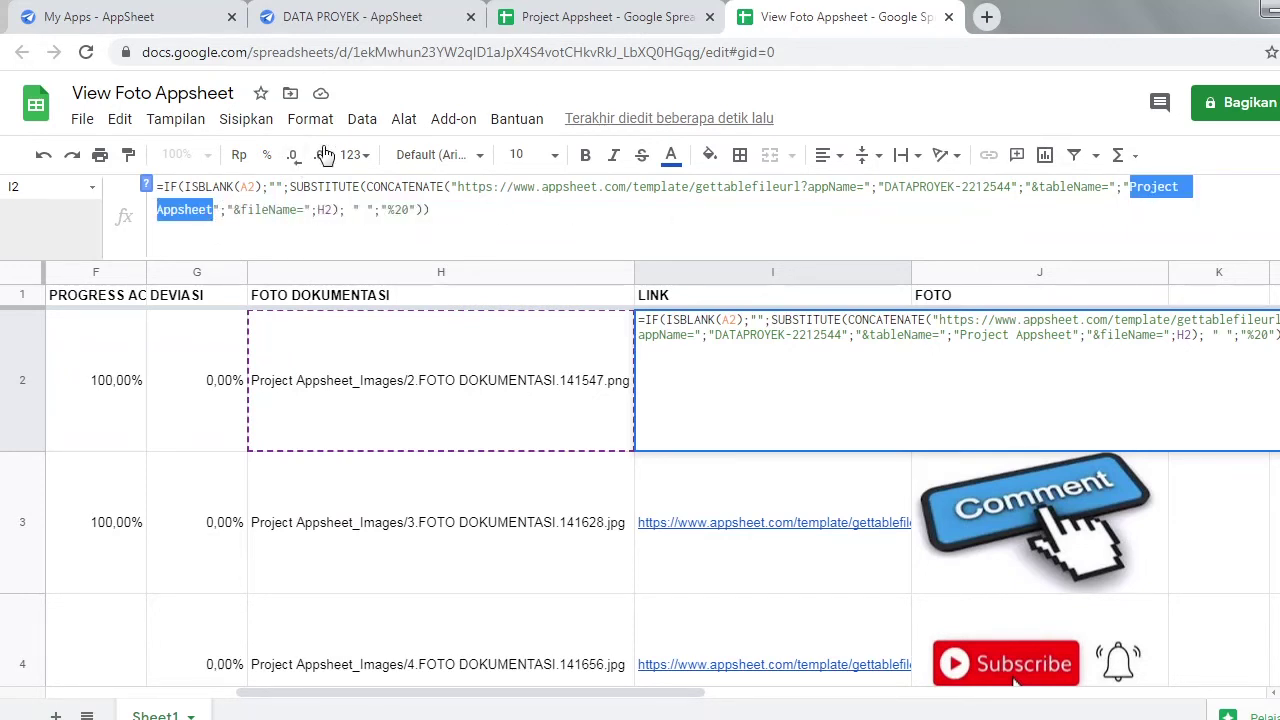
left_click(405, 20)
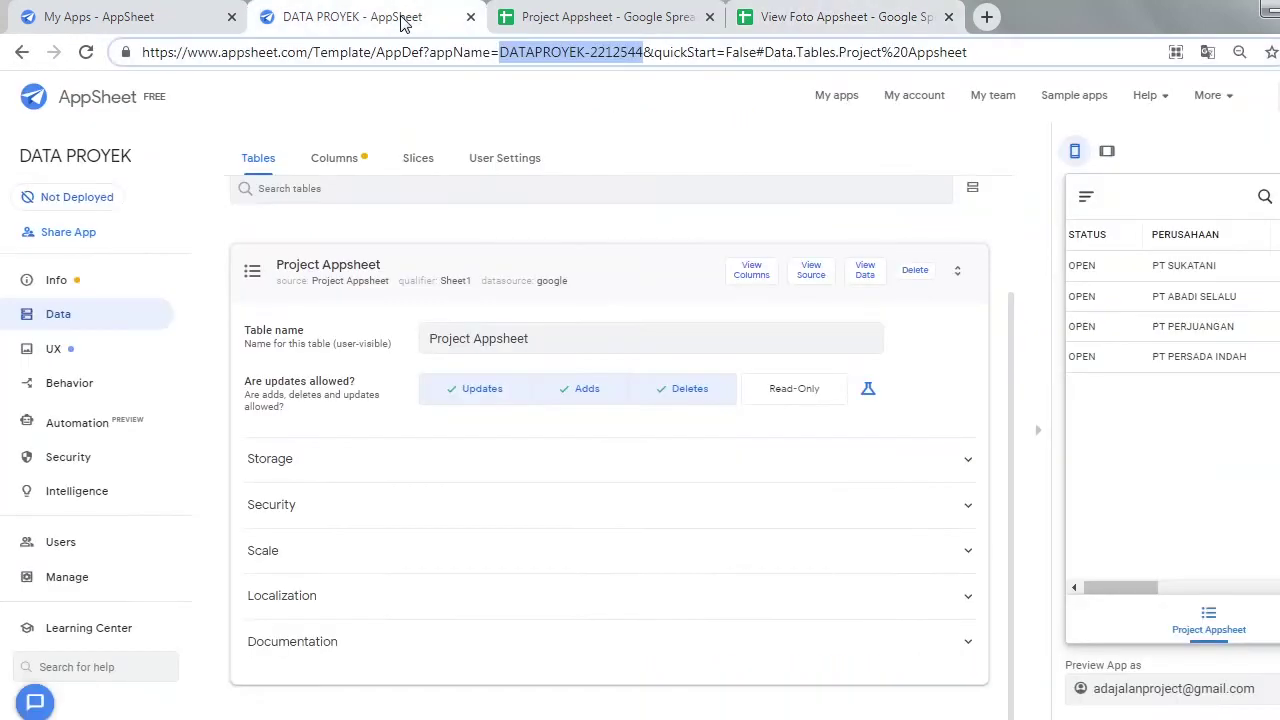
Step: Confirm the Project Appsheet table in AppSheet's Data tables list, then return to the spreadsheet
left_click(124, 320)
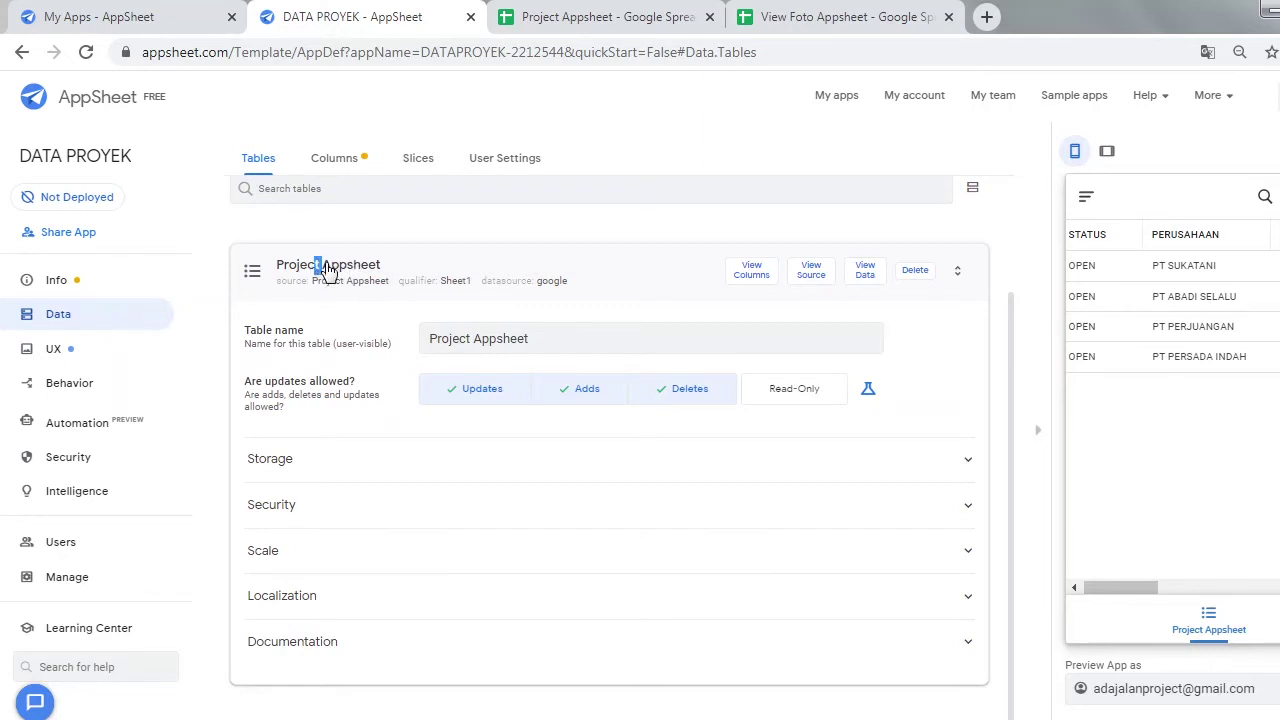
left_click(322, 266)
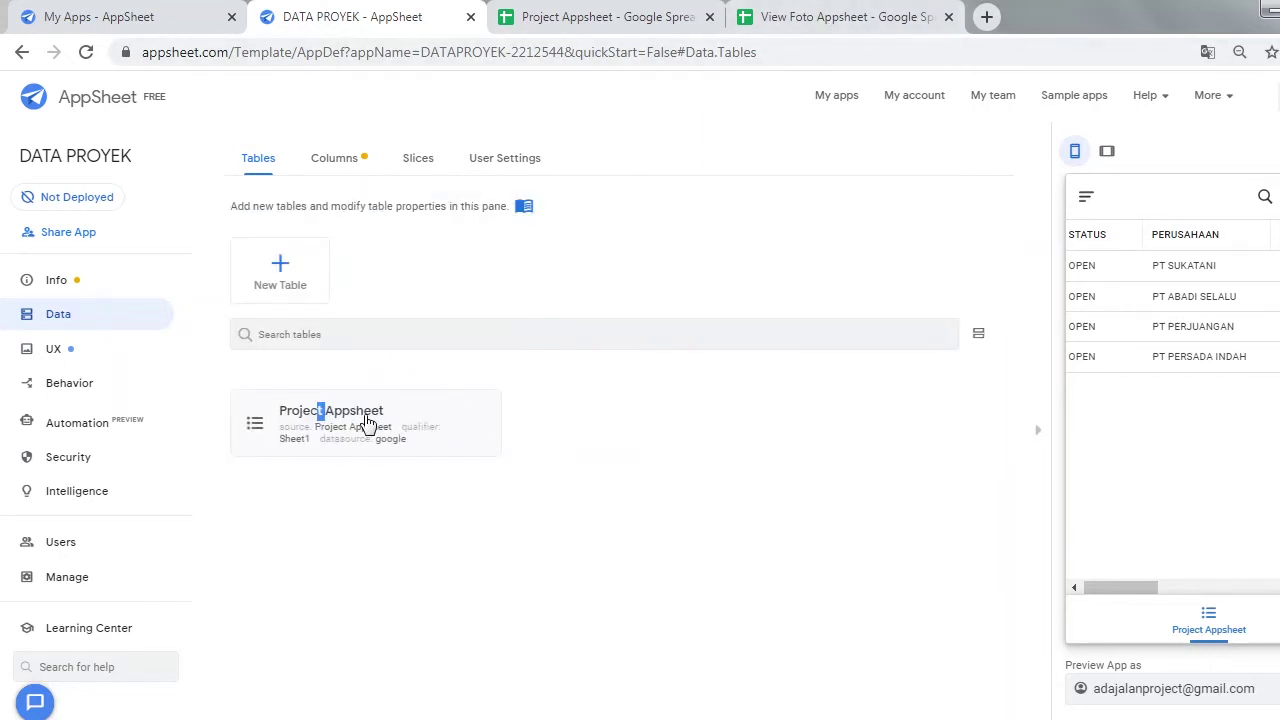
left_click(828, 20)
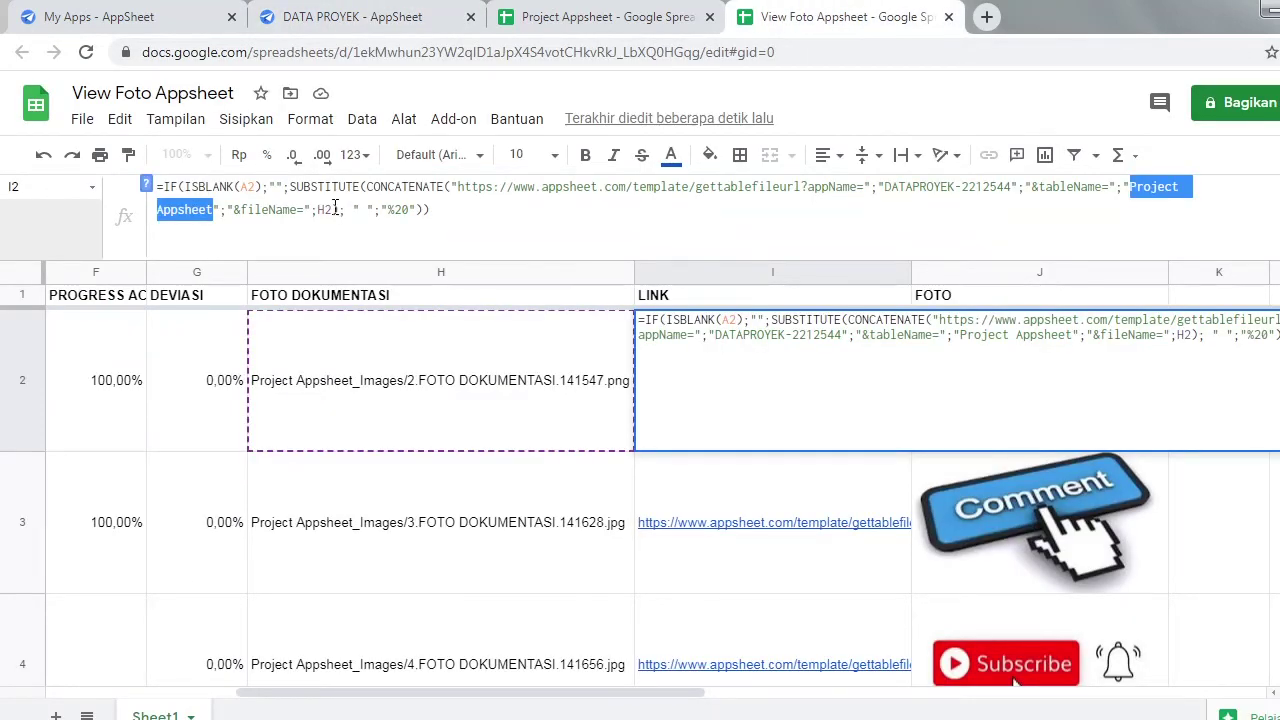
Step: Commit I2's gettablefileurl formula and open its thumbs-up photo link in a new tab
key("Return")
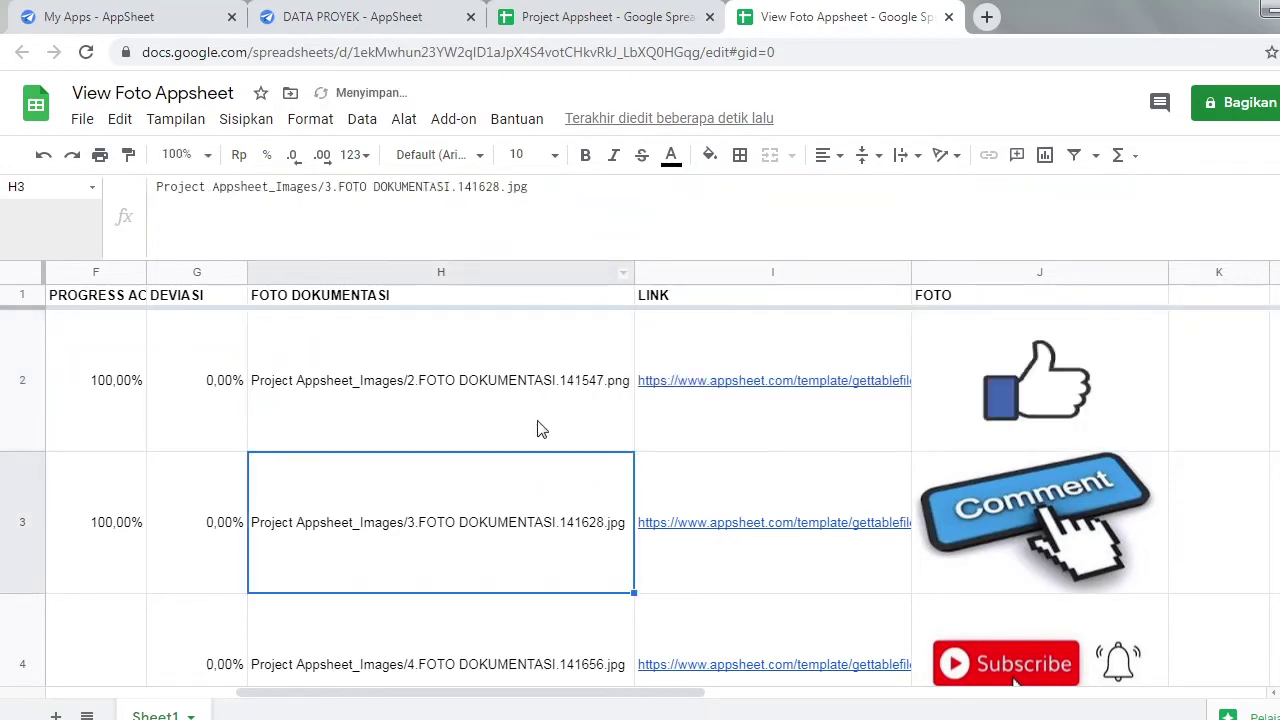
left_click(475, 352)
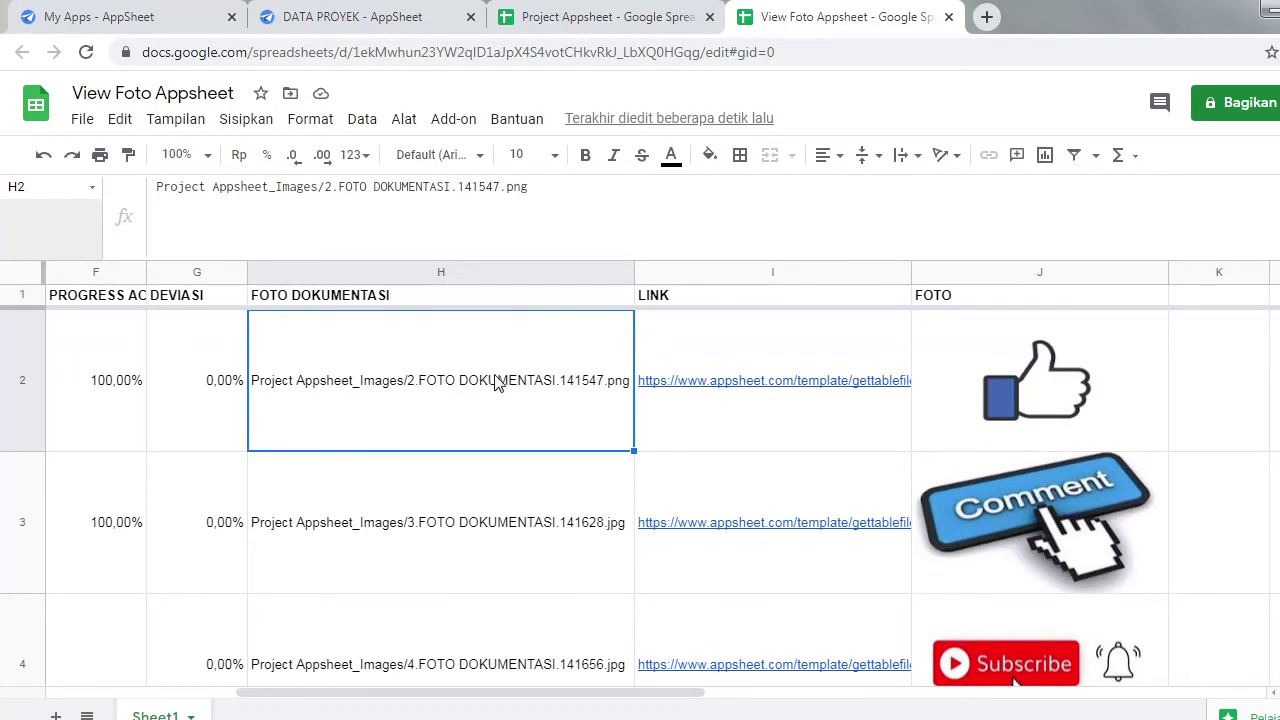
left_click(686, 357)
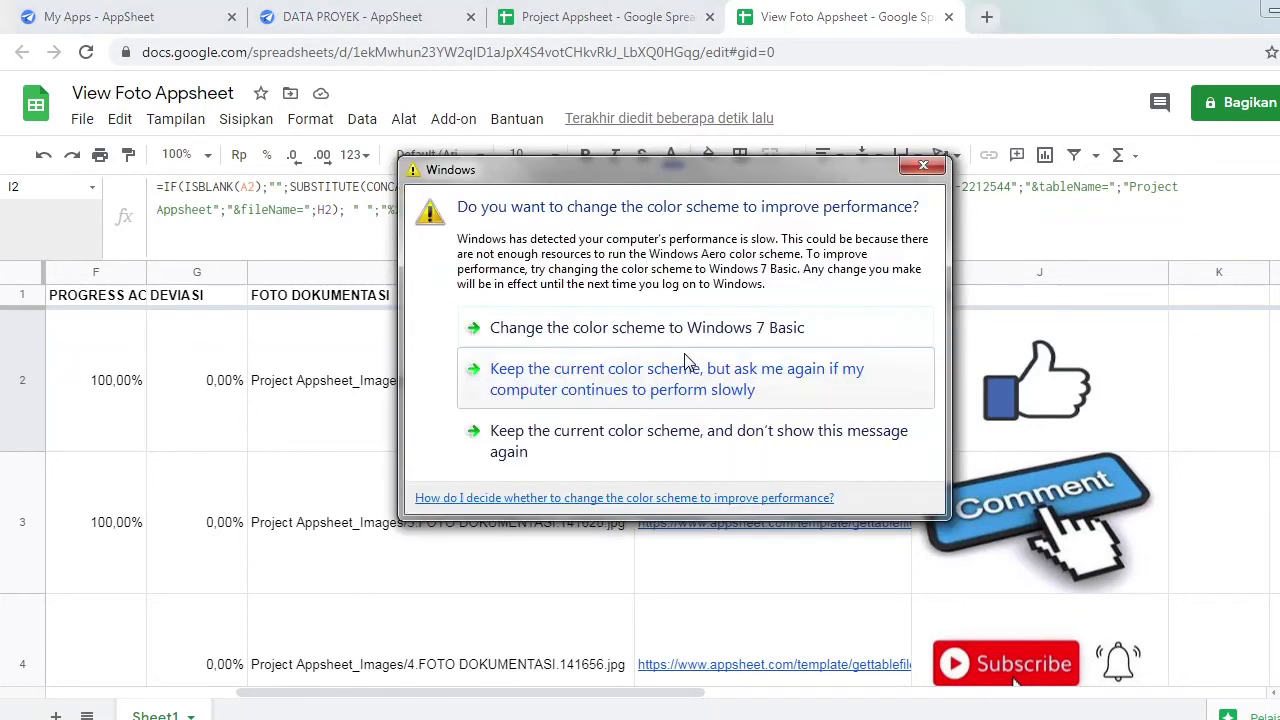
left_click(927, 166)
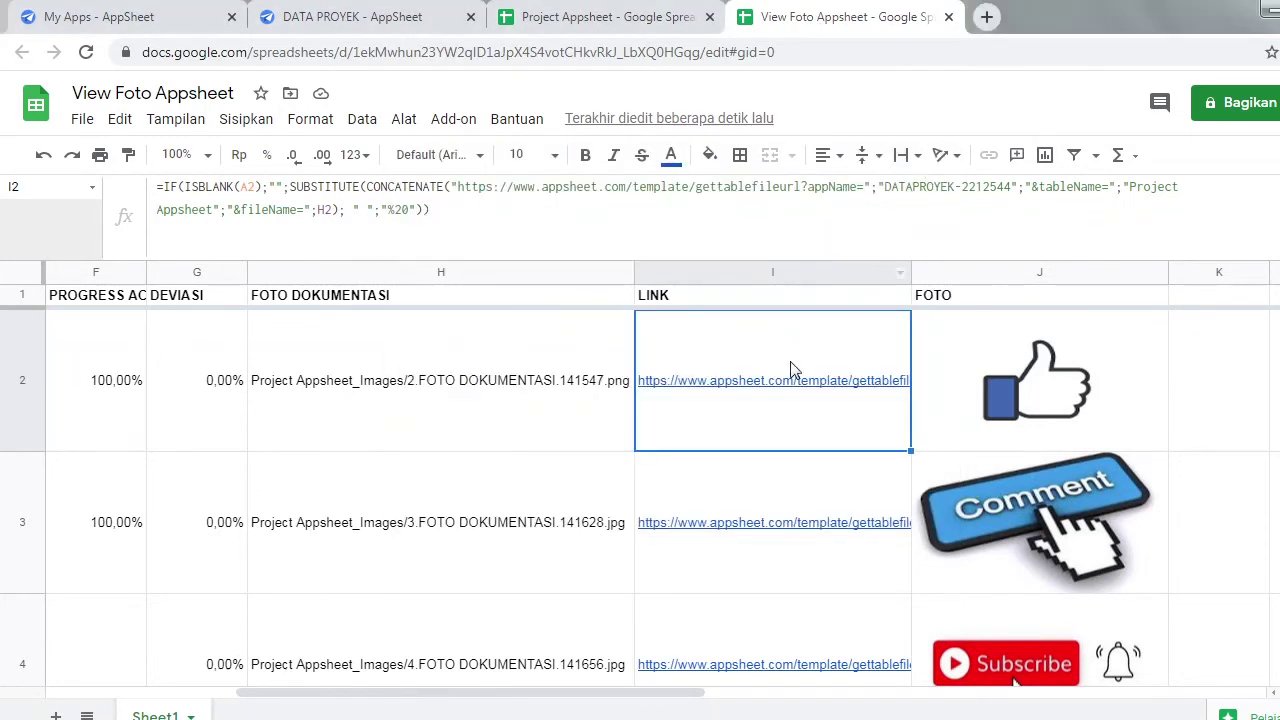
mouse_move(768, 382)
left_click(782, 480)
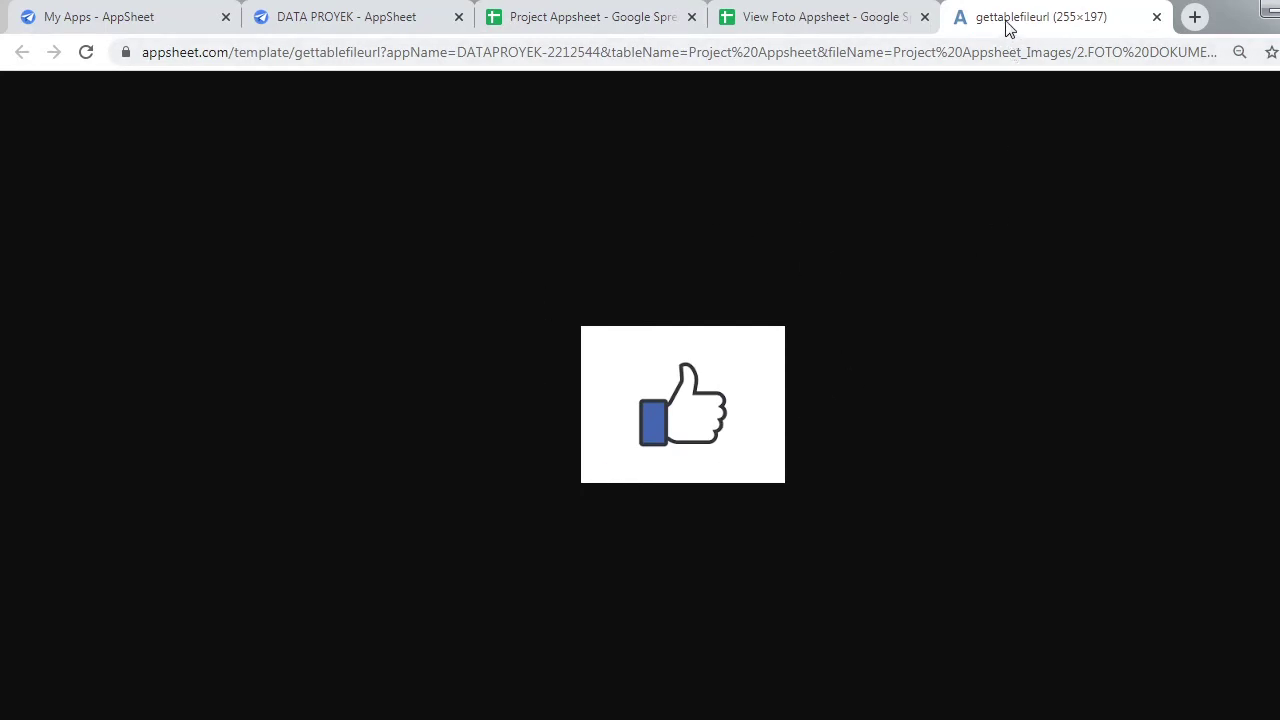
left_click(1157, 18)
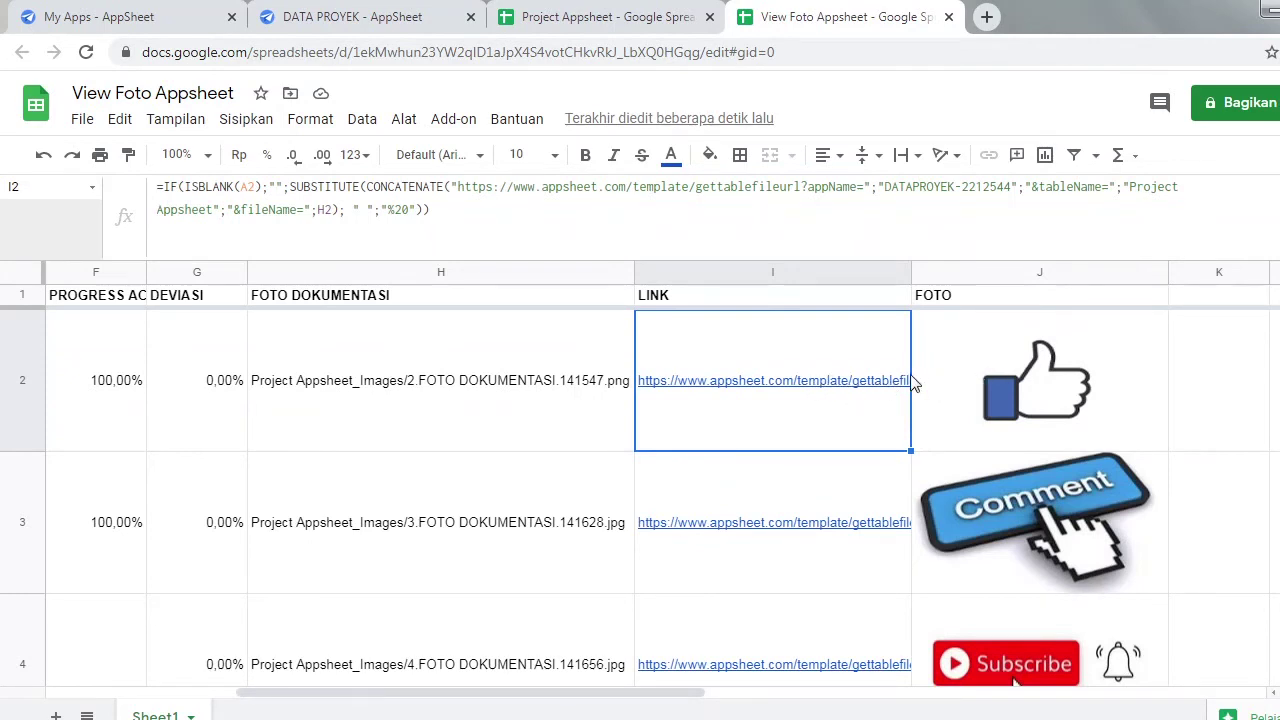
Step: Check the 150;250 size in J2's =IMAGE(I2;4;150;250) and commit the formula
left_click(976, 360)
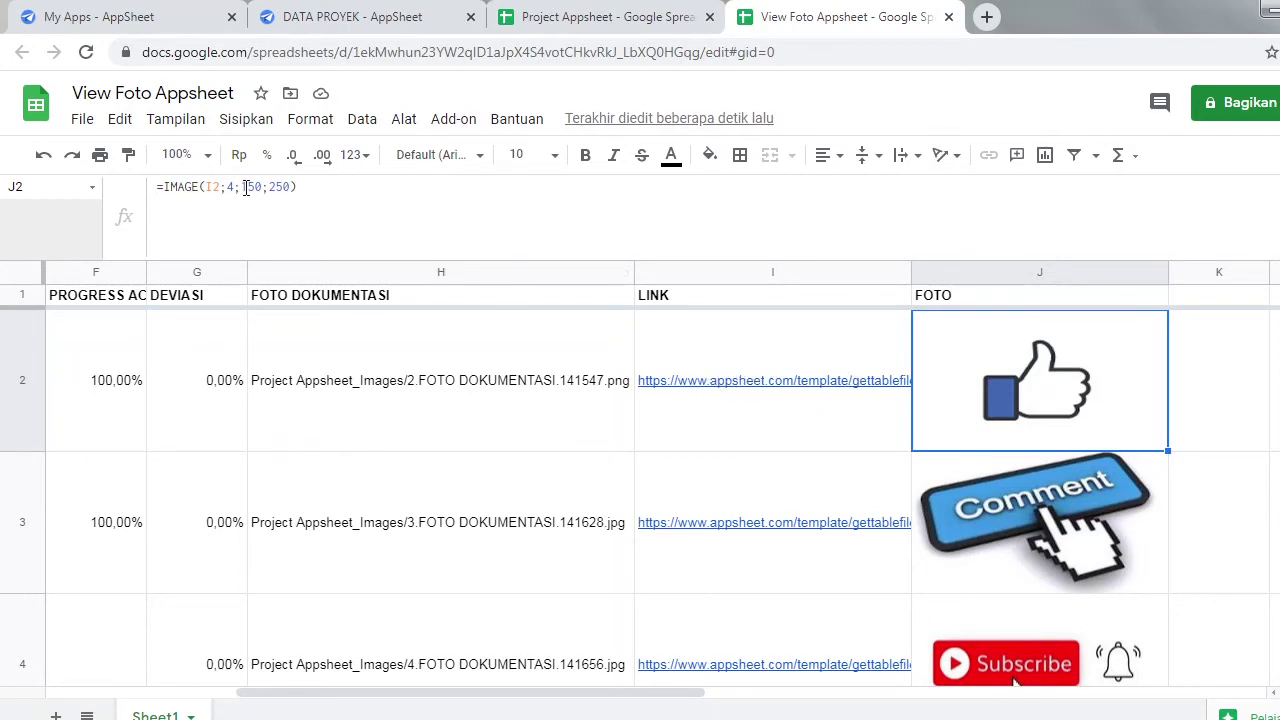
left_click_drag(242, 186, 293, 190)
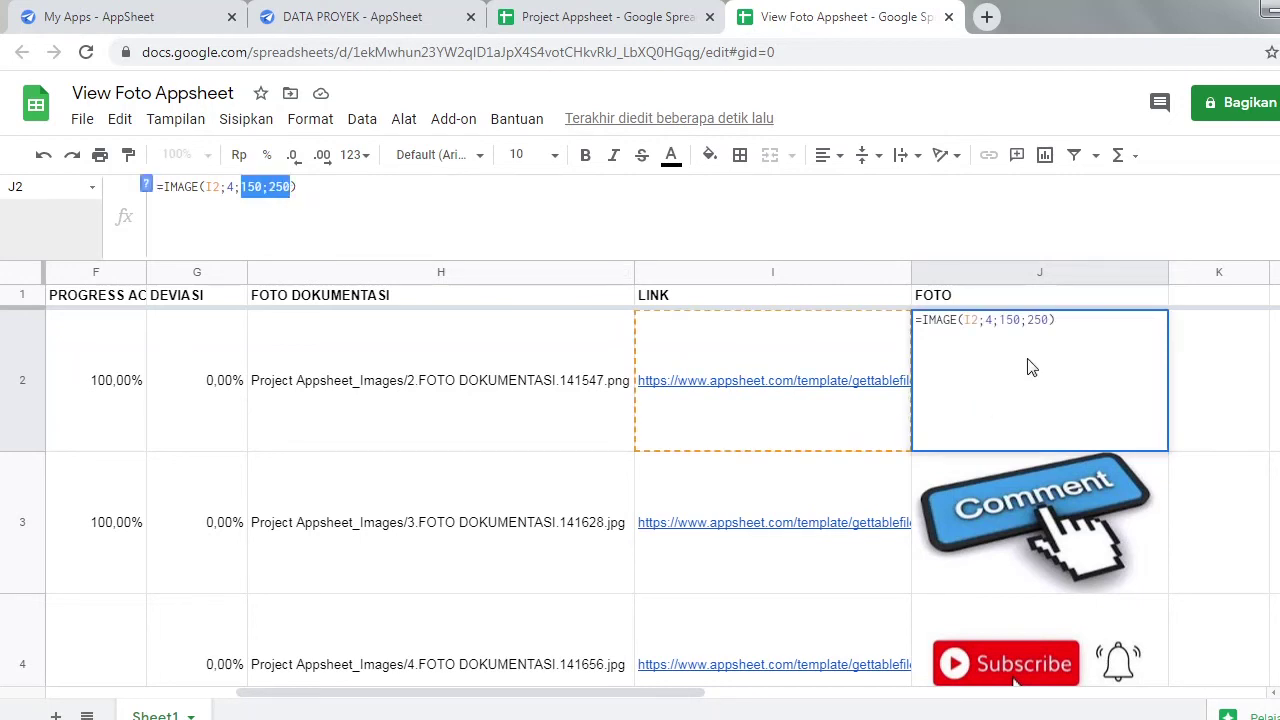
key("Return")
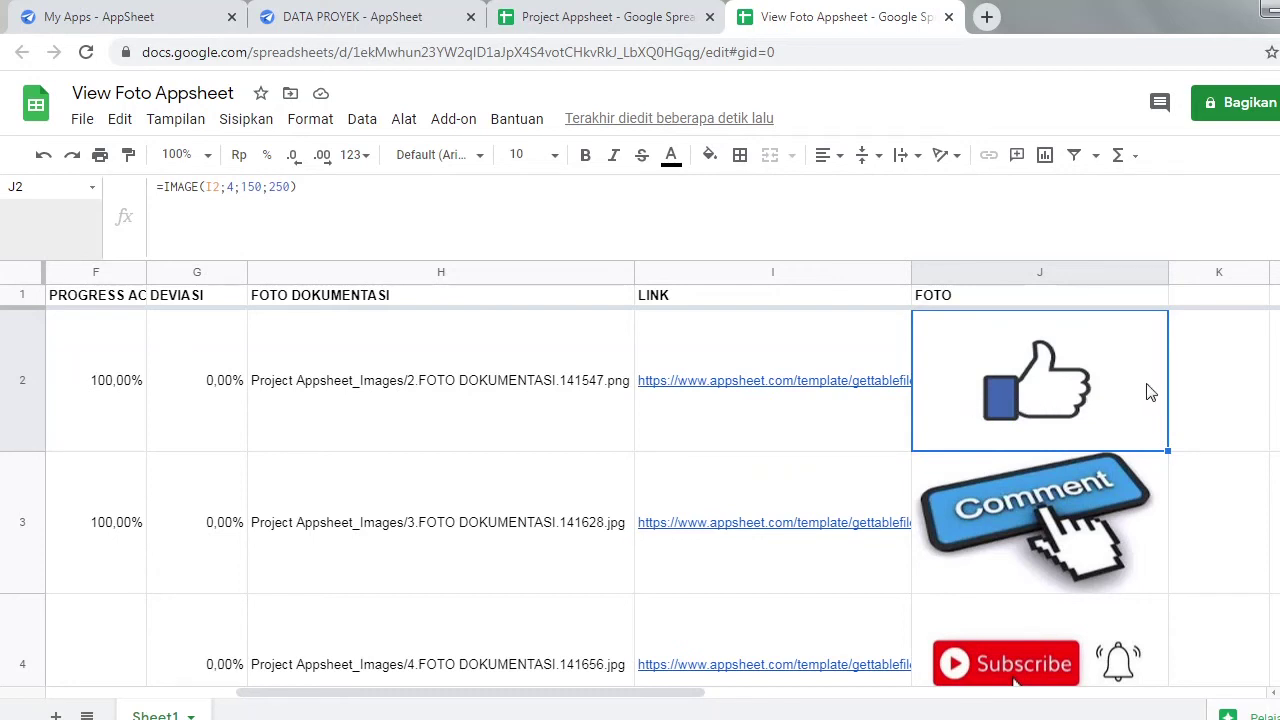
left_click(1200, 389)
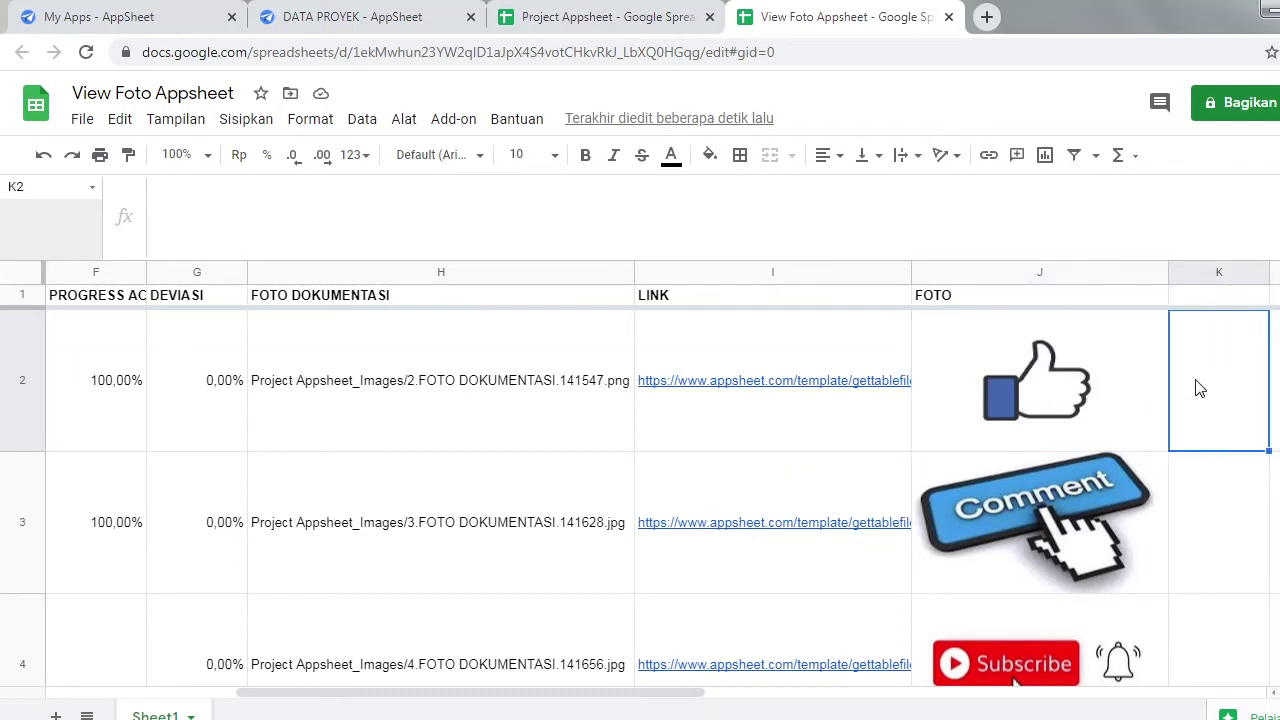
Step: Select the LINK and FOTO cells I2:J5, whose rows now show AppSheet links and photos
mouse_move(850, 372)
left_mouse_down()
mouse_move(952, 362)
mouse_move(1012, 373)
mouse_move(1015, 392)
left_mouse_up()
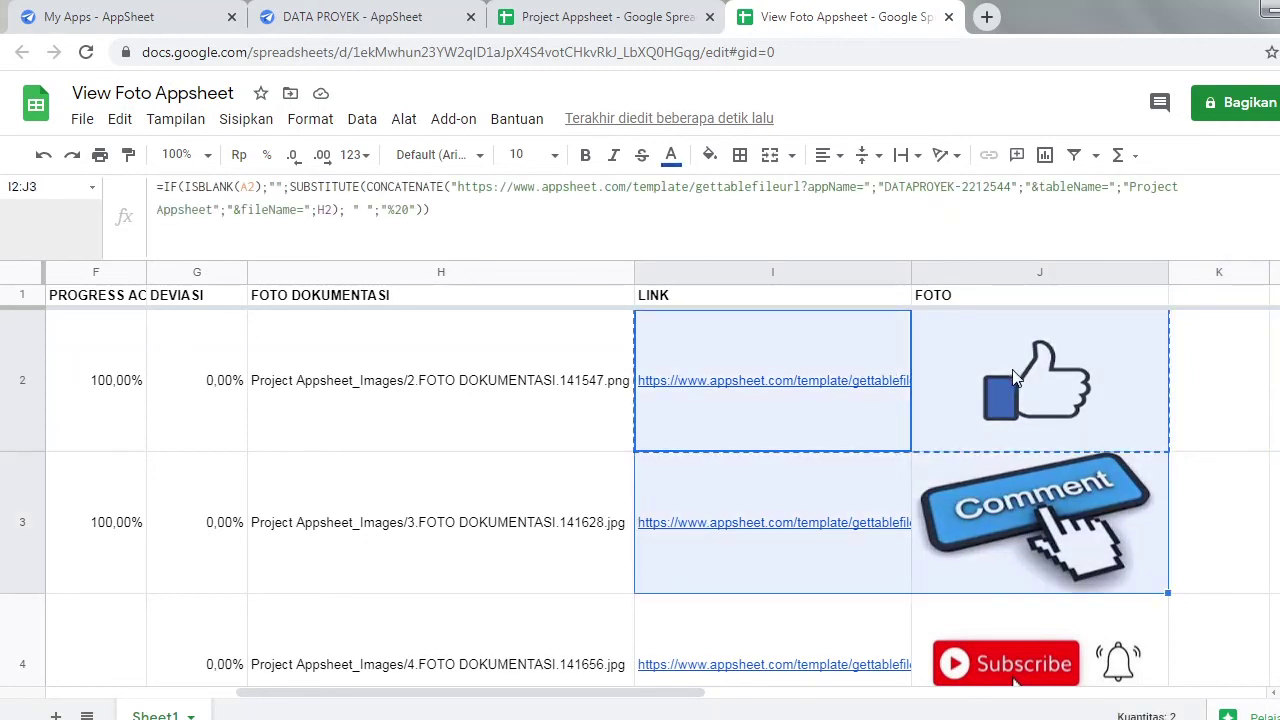
scroll(1012, 380, "down", 3)
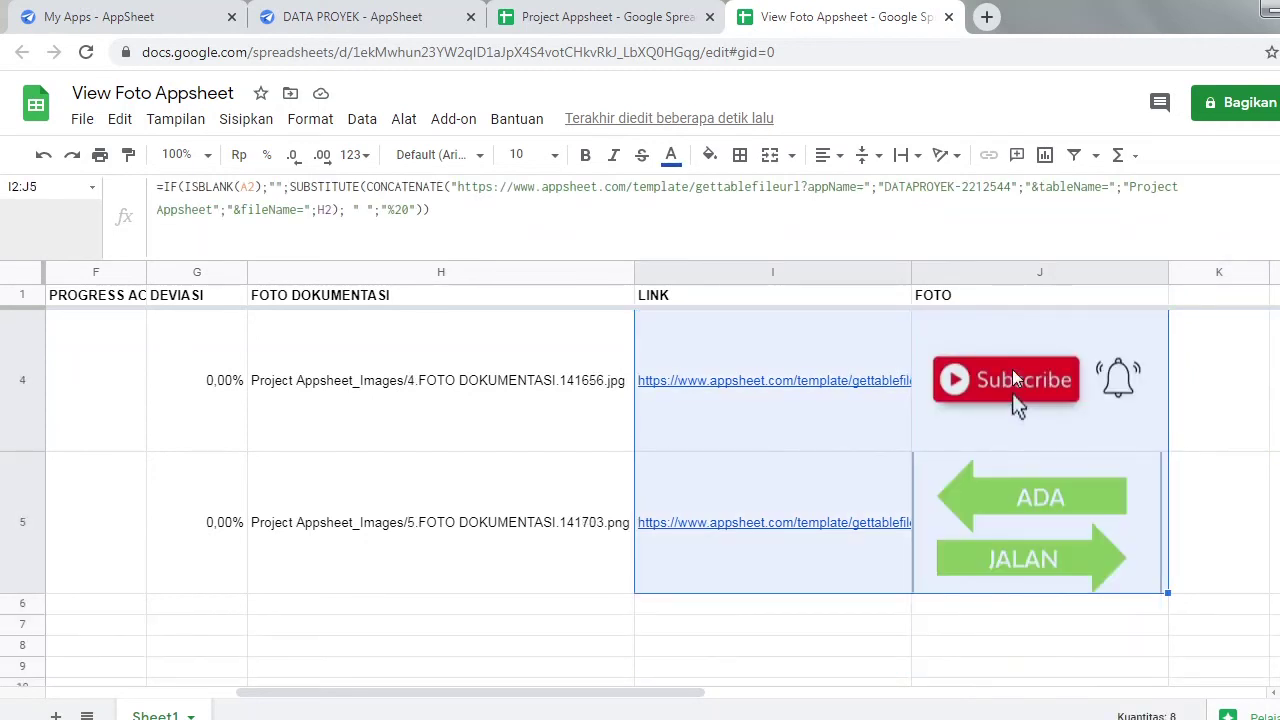
scroll(1081, 434, "up", 1)
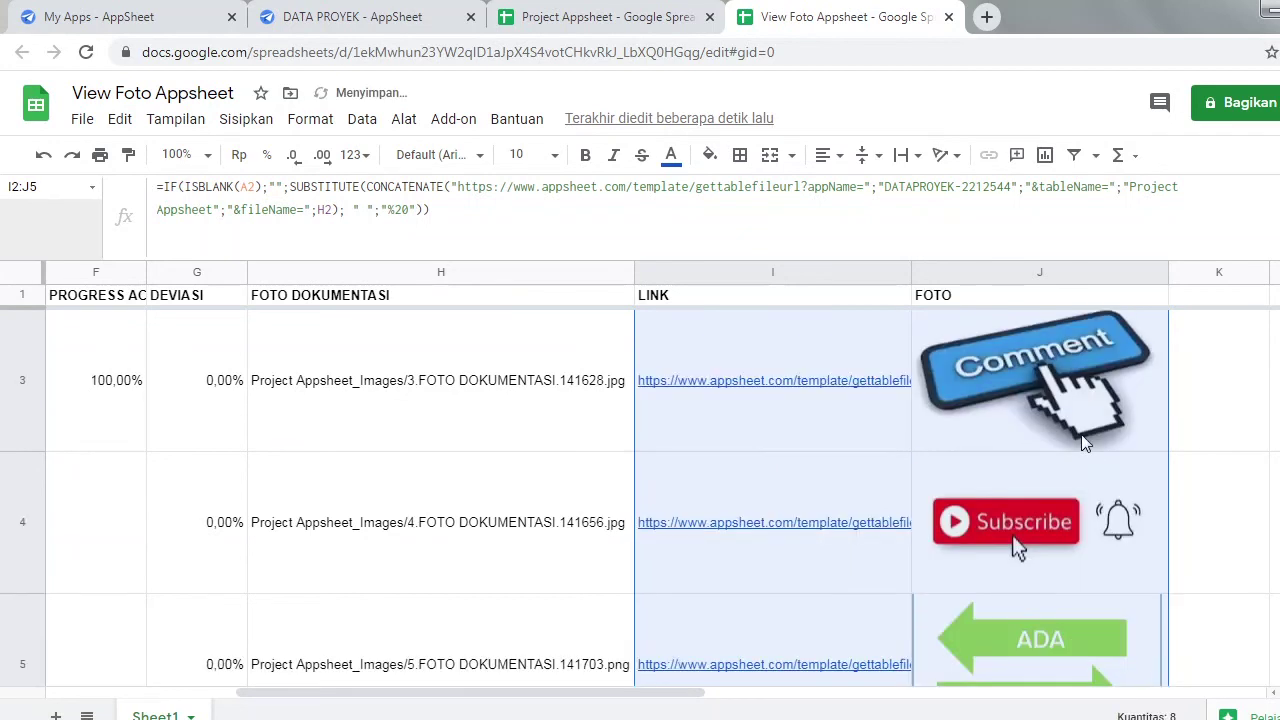
scroll(1081, 443, "up", 1)
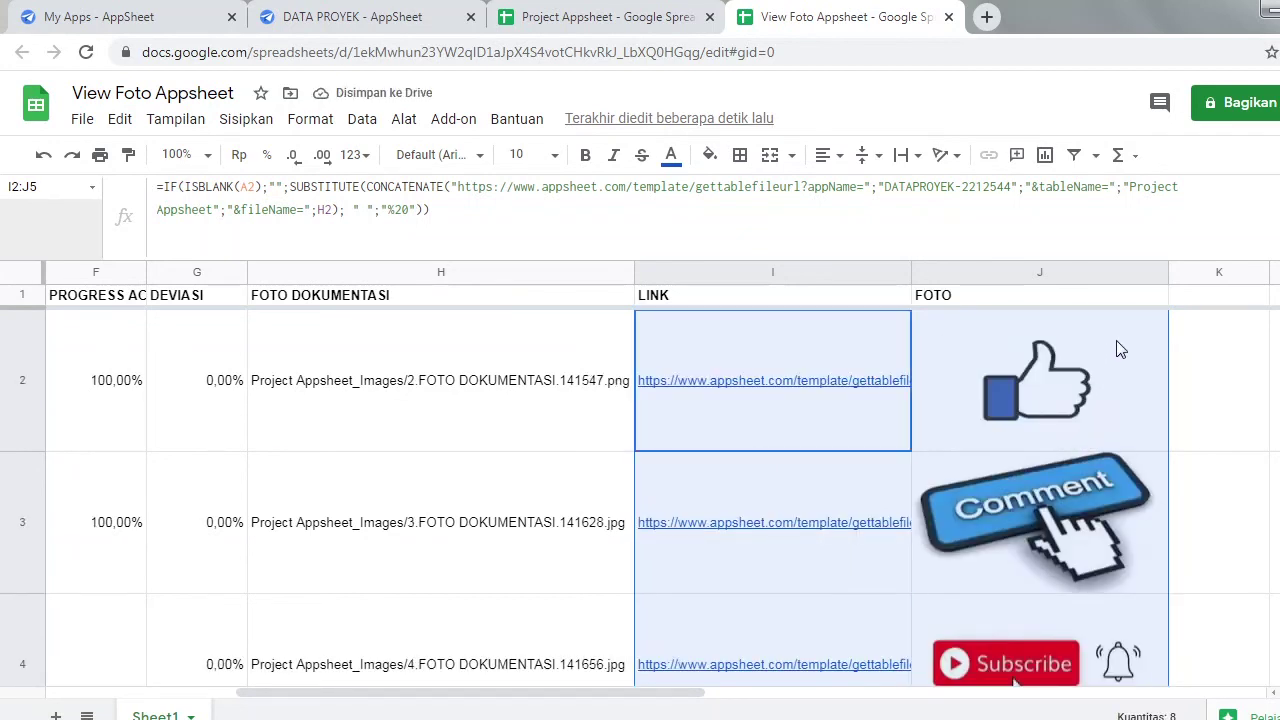
Step: Zoom the browser page out to 80% to see more of the sheet
key("ctrl+minus")
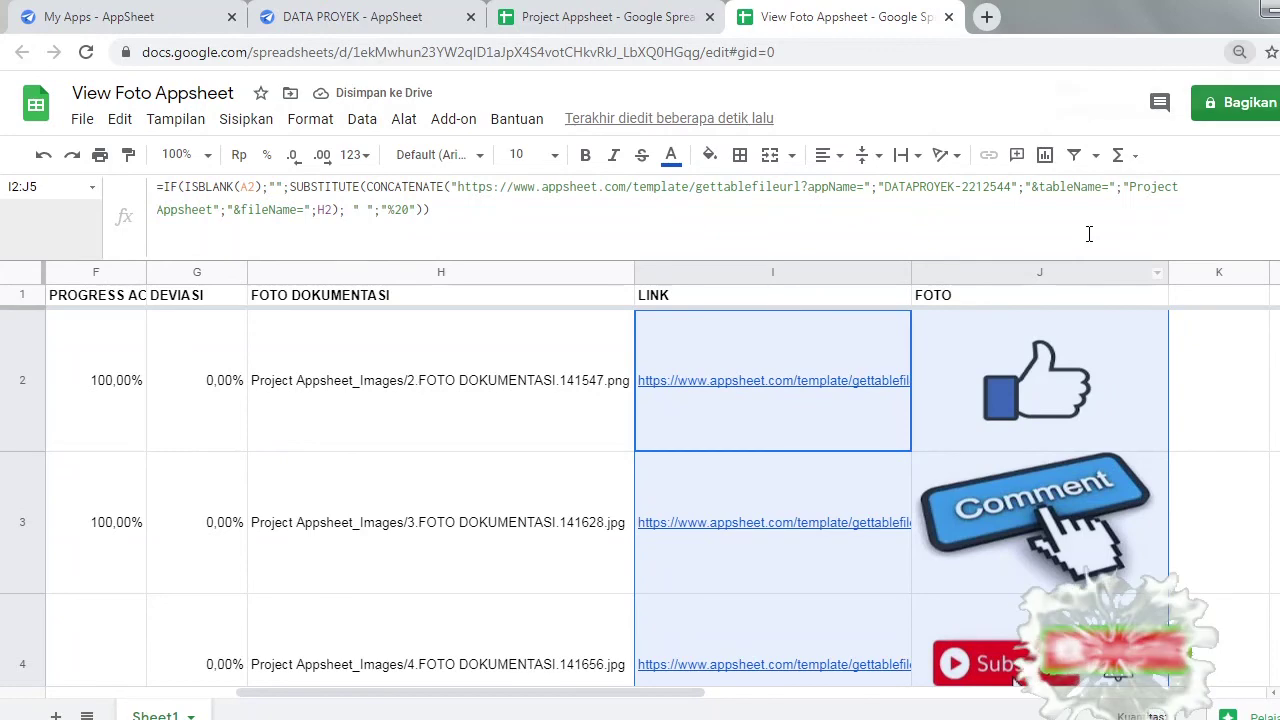
key("ctrl+minus")
scroll(1070, 376, "up", 1)
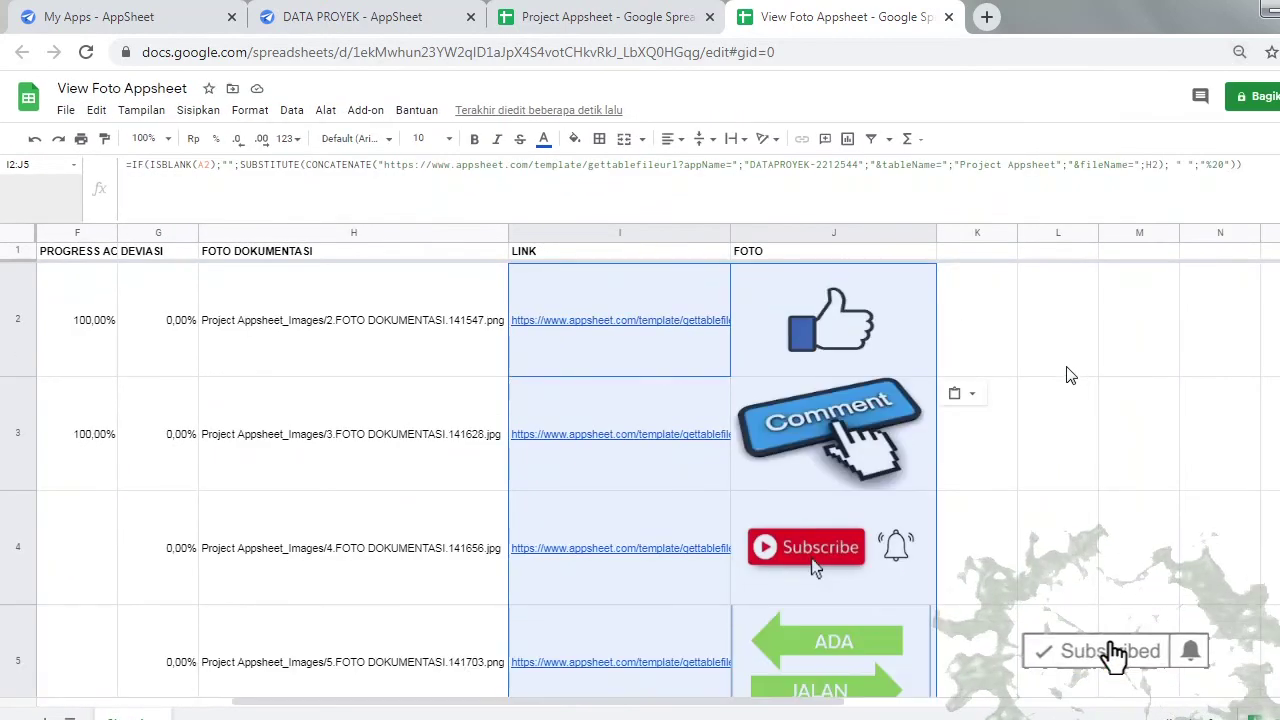
left_click(993, 328)
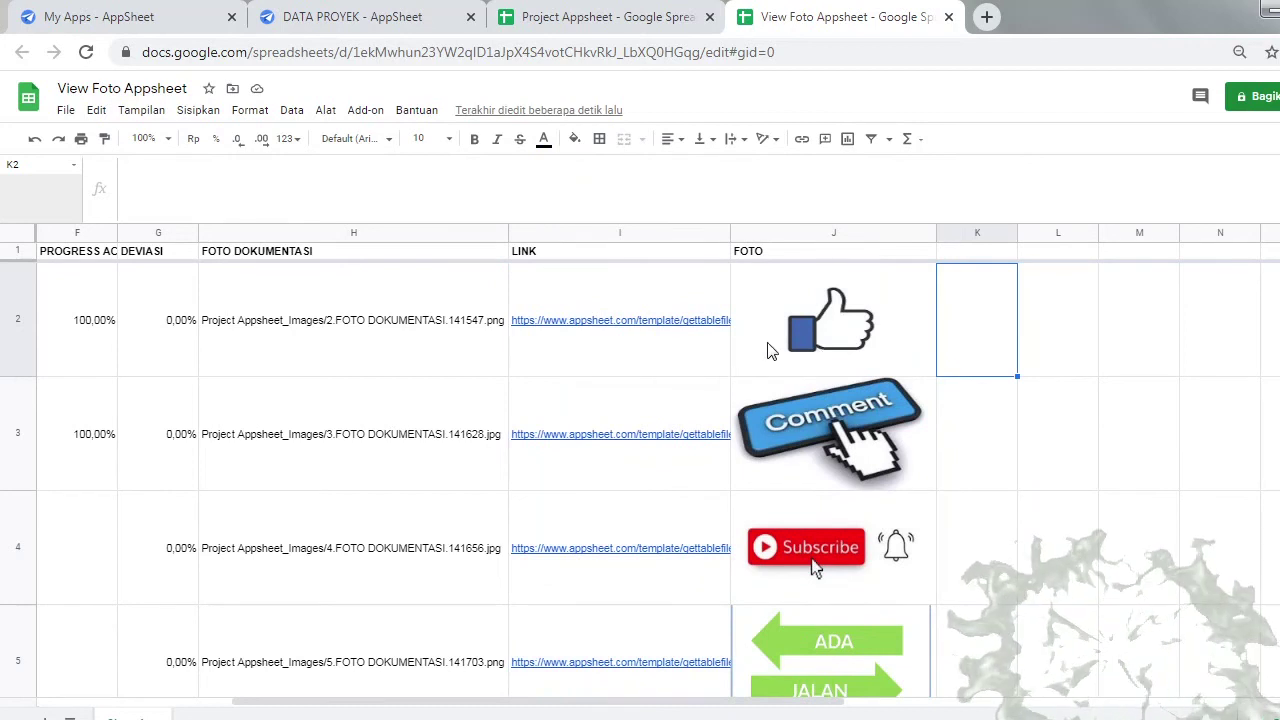
left_click(633, 302)
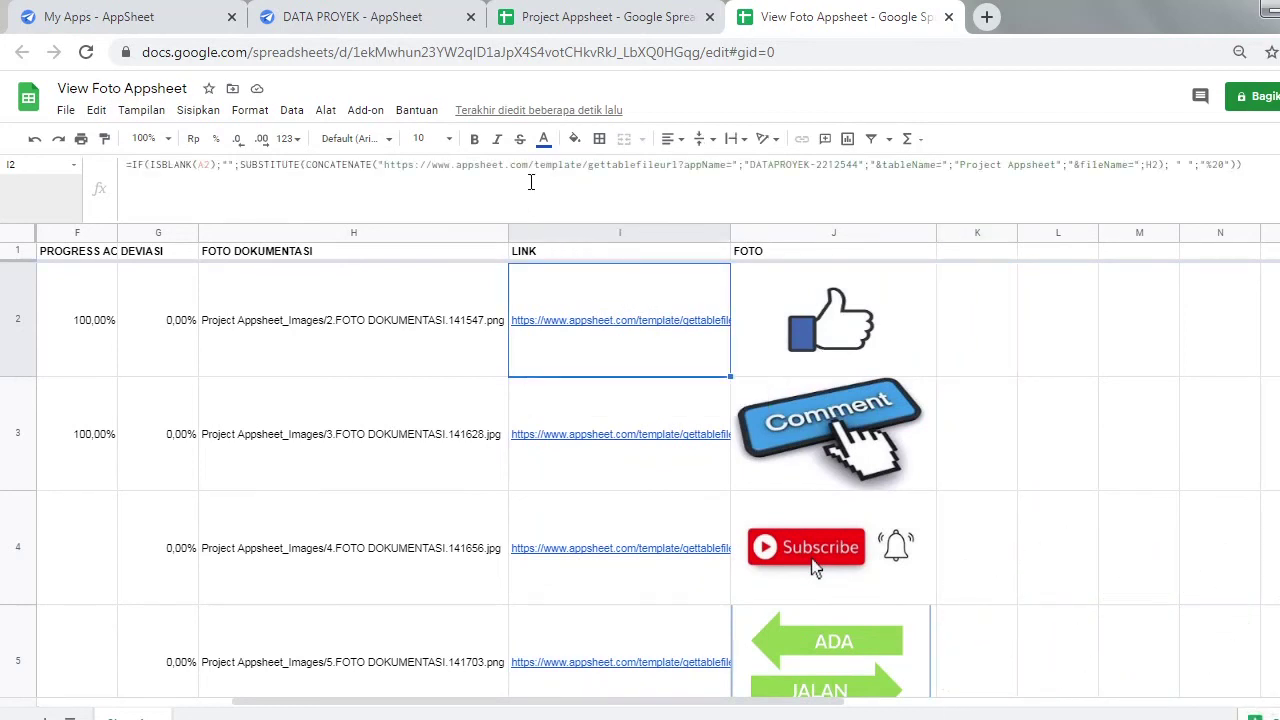